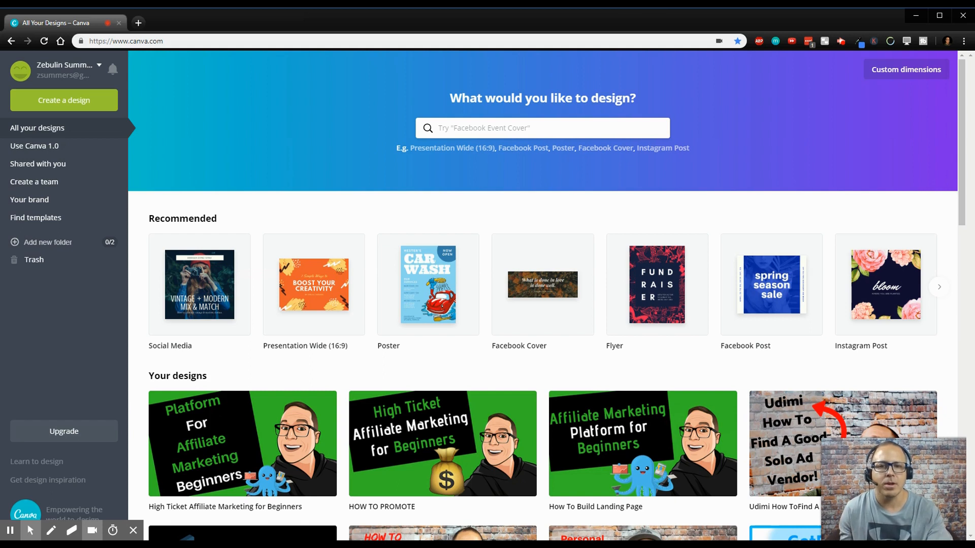
Create a new YouTube Thumbnail design from the recommended design types.
{"action": "left_click", "coordinate": [939, 288]}
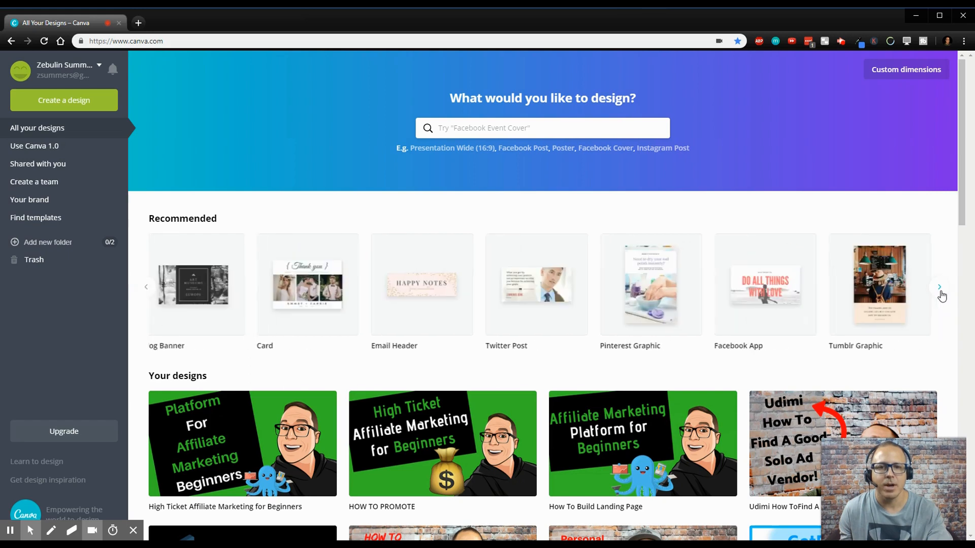
{"action": "left_click", "coordinate": [146, 287]}
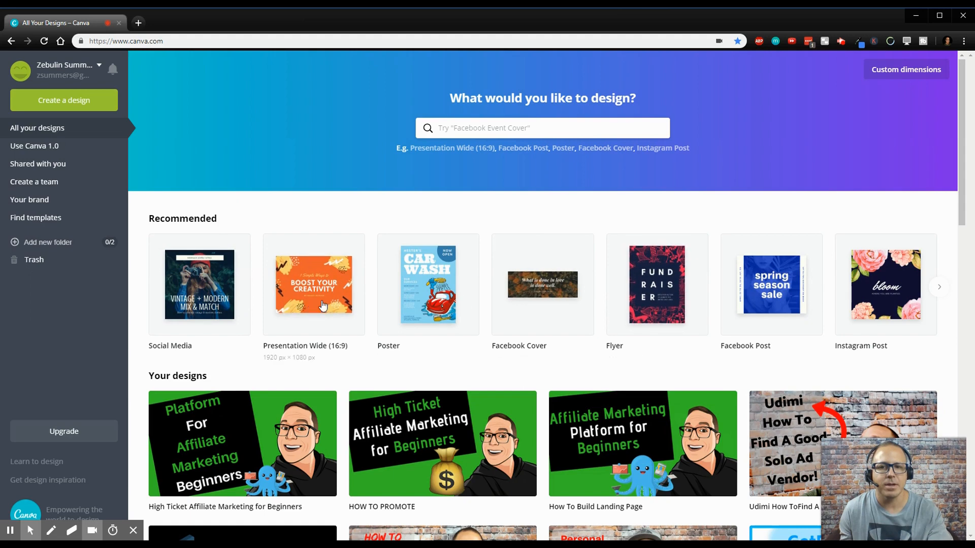
{"action": "left_click", "coordinate": [941, 288]}
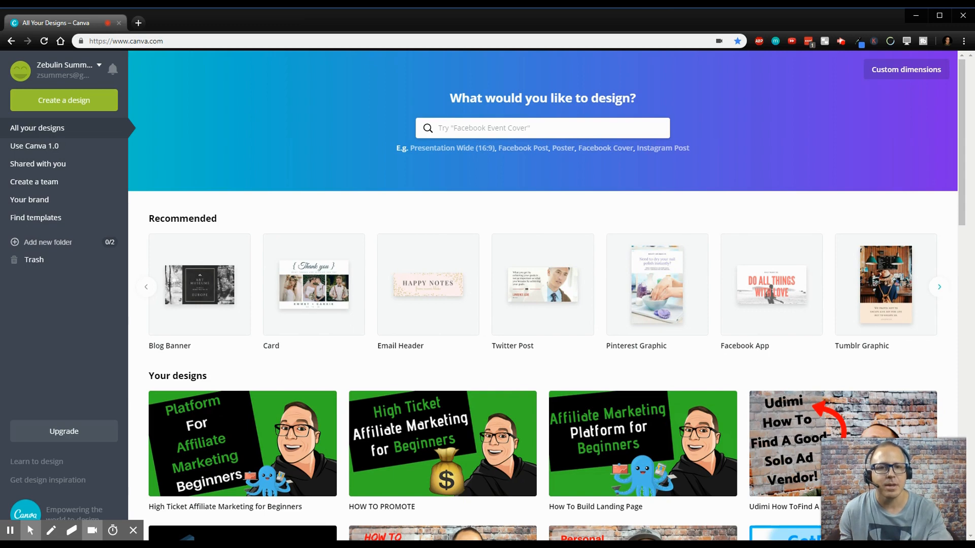
{"action": "left_click", "coordinate": [940, 288]}
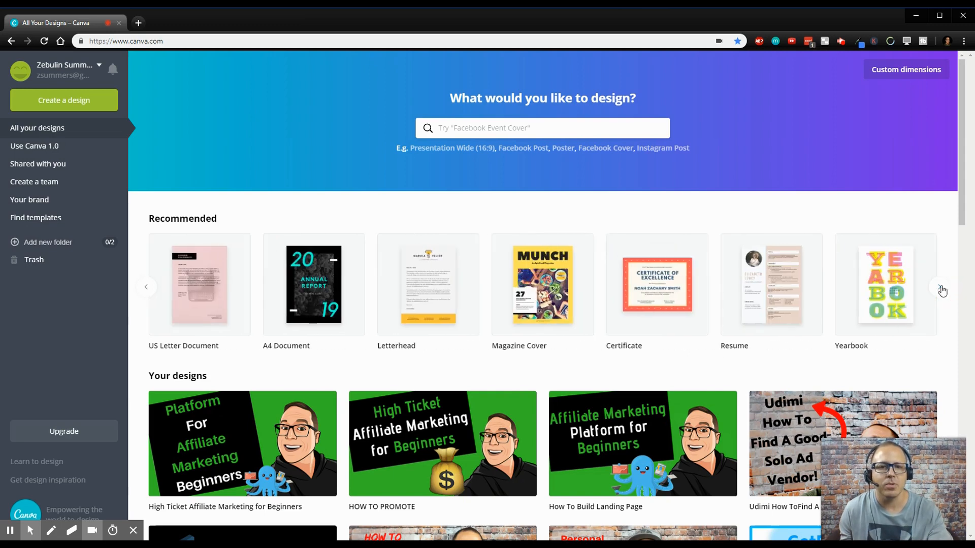
{"action": "left_click", "coordinate": [941, 289]}
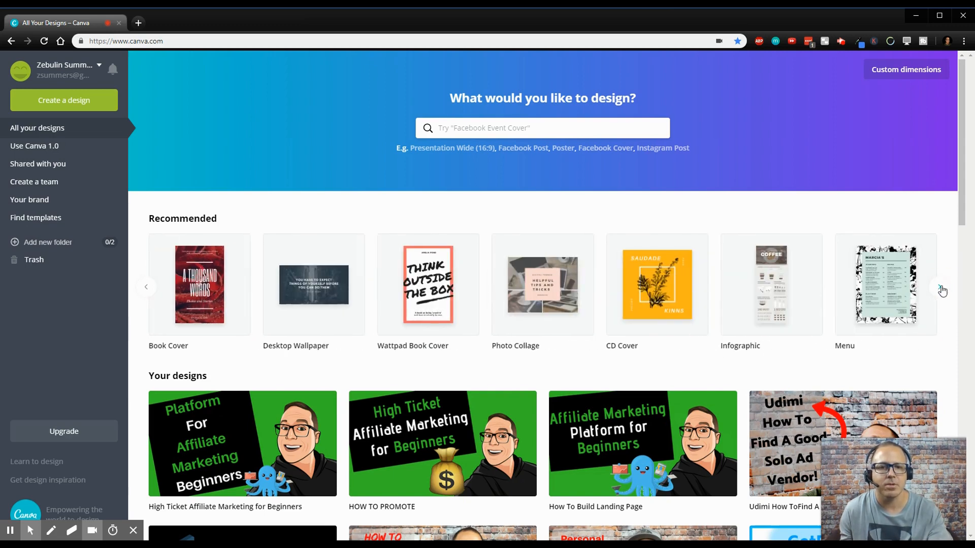
{"action": "left_click", "coordinate": [941, 289]}
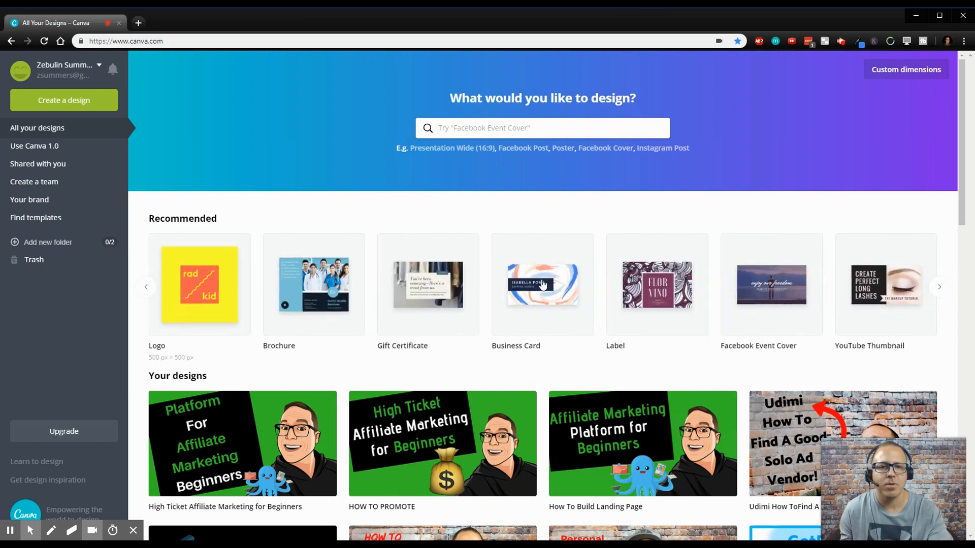
{"action": "left_click", "coordinate": [871, 294]}
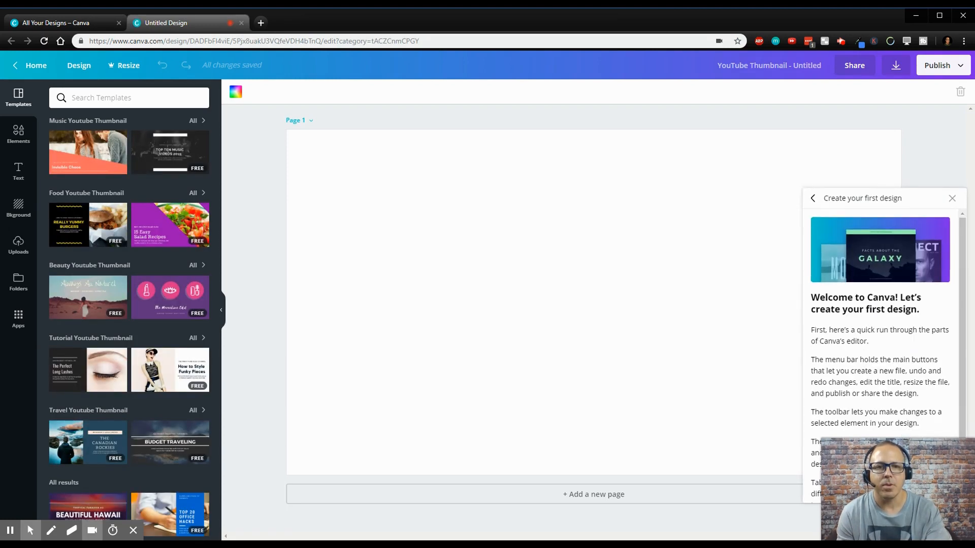
Close the "Create your first design" help article.
{"action": "left_click", "coordinate": [952, 198]}
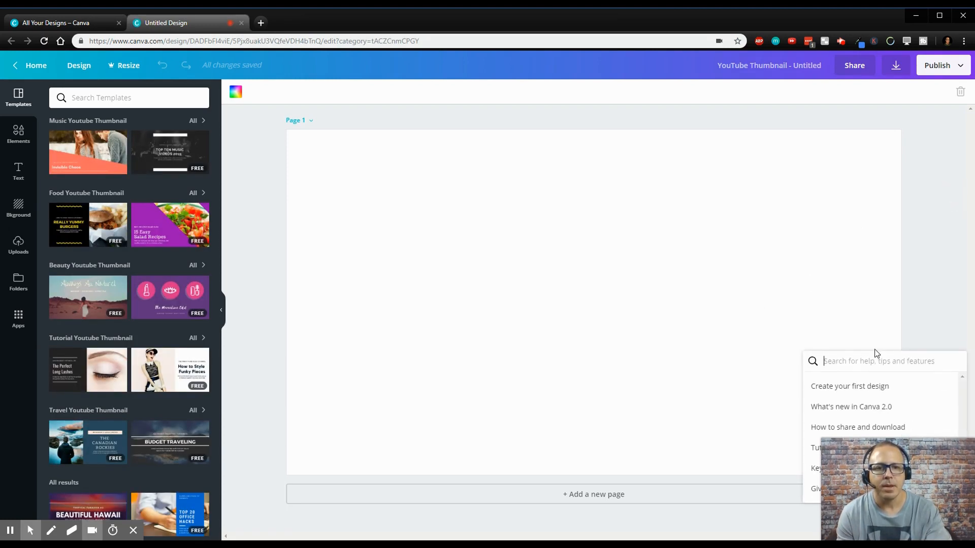
{"action": "left_click", "coordinate": [927, 363]}
{"action": "left_click", "coordinate": [706, 393]}
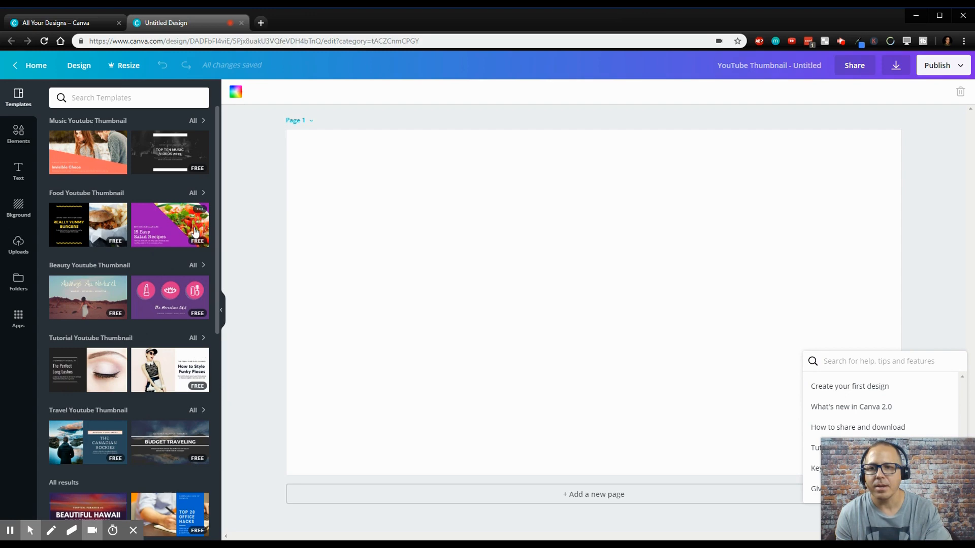
Browse the YouTube thumbnail templates, from the themed categories down through all results.
{"action": "scroll", "coordinate": [215, 197], "scroll_direction": "down", "scroll_amount": 8}
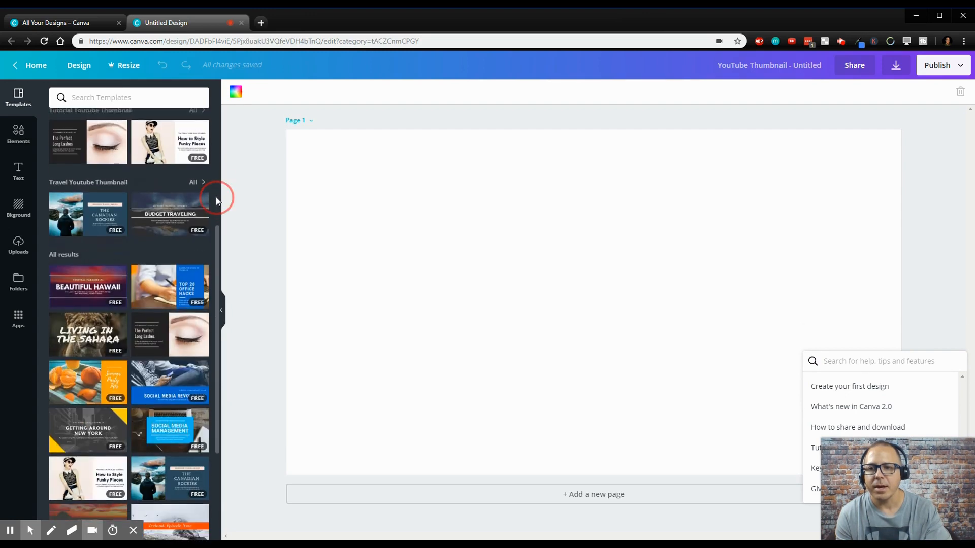
{"action": "scroll", "coordinate": [217, 197], "scroll_direction": "down", "scroll_amount": 6}
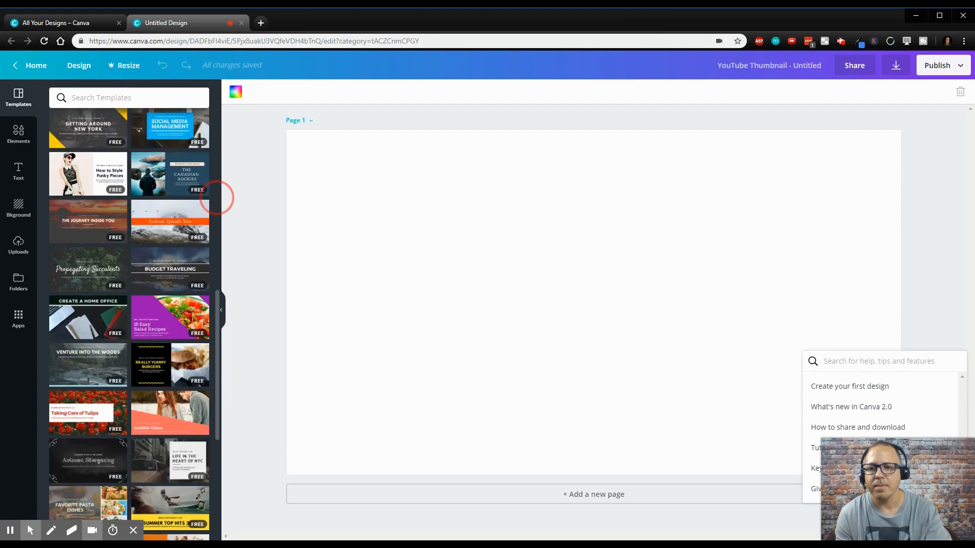
{"action": "scroll", "coordinate": [217, 198], "scroll_direction": "down", "scroll_amount": 2}
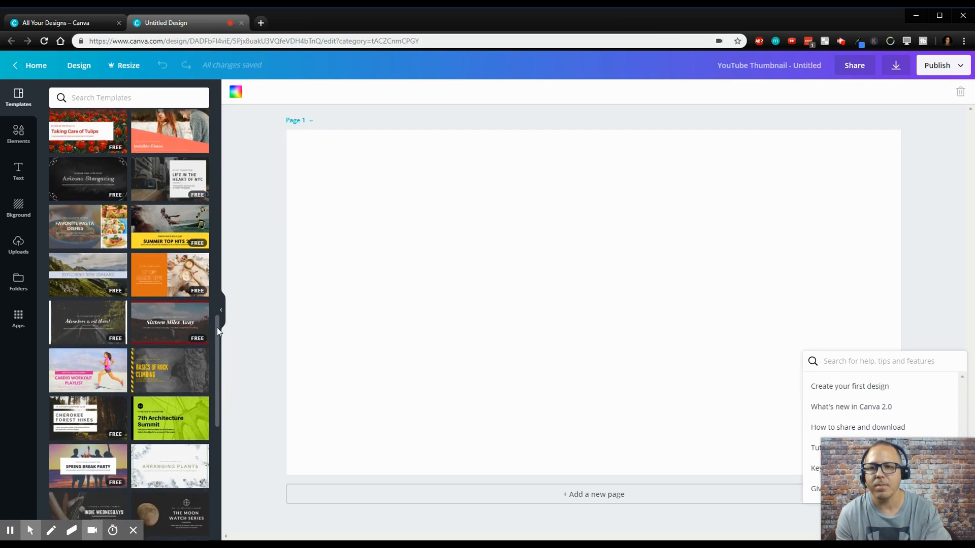
{"action": "scroll", "coordinate": [217, 328], "scroll_direction": "down", "scroll_amount": 7}
{"action": "scroll", "coordinate": [218, 328], "scroll_direction": "down", "scroll_amount": 5}
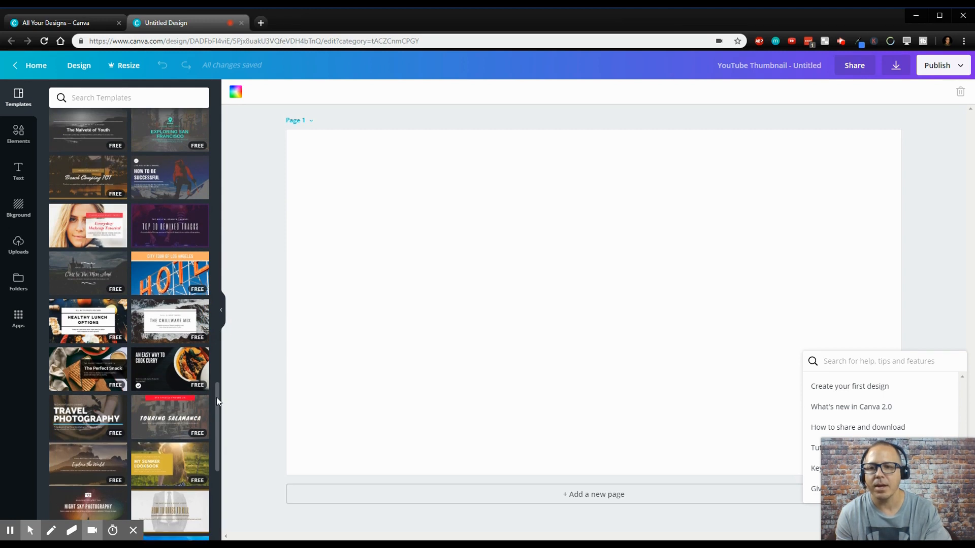
{"action": "scroll", "coordinate": [217, 399], "scroll_direction": "down", "scroll_amount": 8}
{"action": "scroll", "coordinate": [216, 397], "scroll_direction": "down", "scroll_amount": 5}
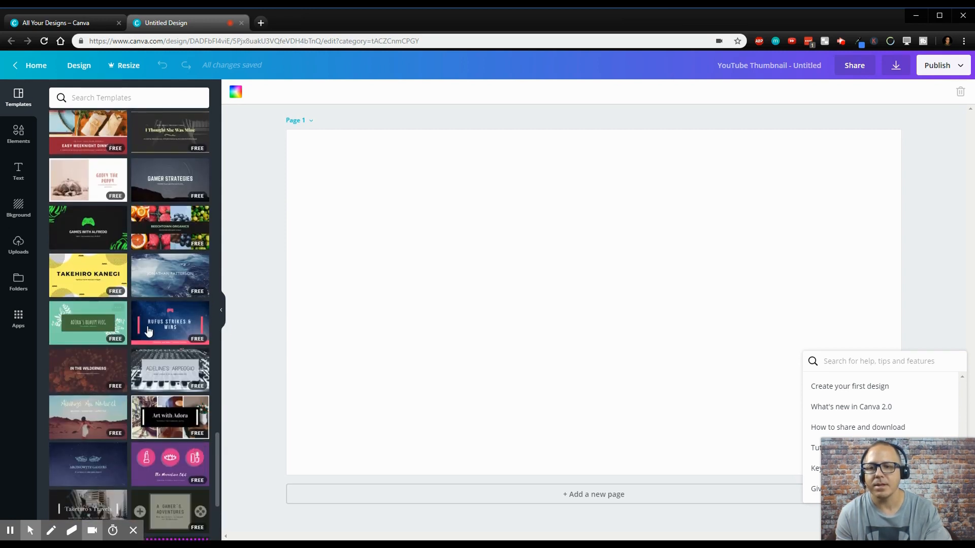
{"action": "scroll", "coordinate": [218, 495], "scroll_direction": "up", "scroll_amount": 4}
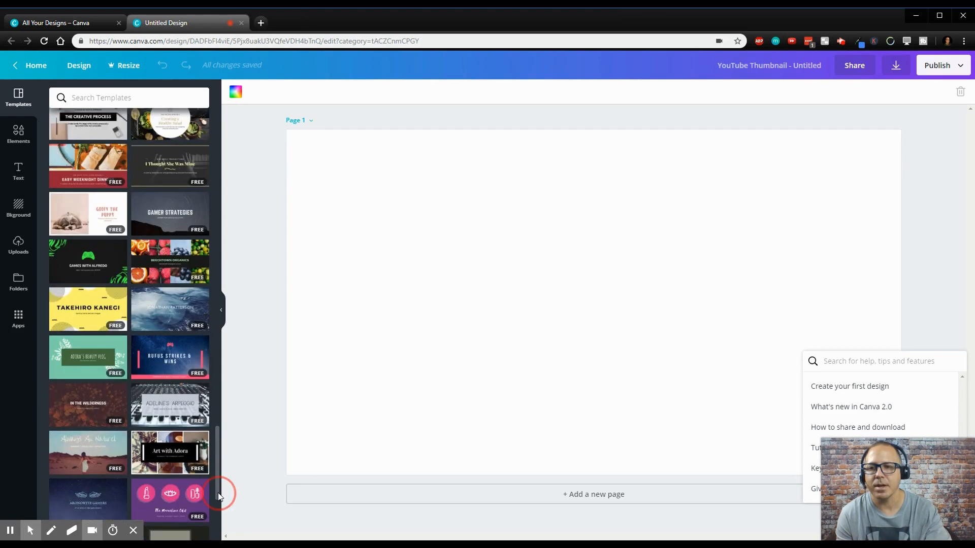
{"action": "scroll", "coordinate": [219, 496], "scroll_direction": "up", "scroll_amount": 15}
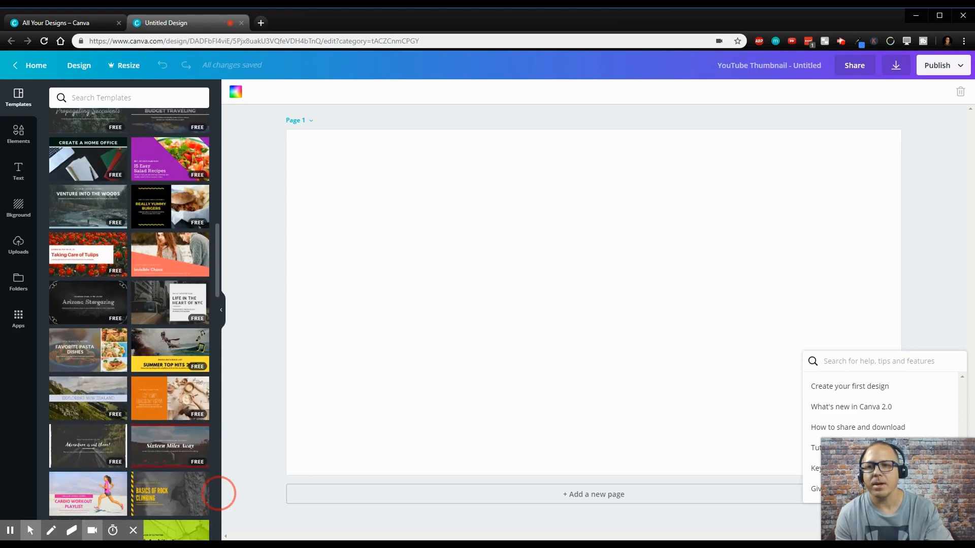
{"action": "scroll", "coordinate": [219, 494], "scroll_direction": "up", "scroll_amount": 1}
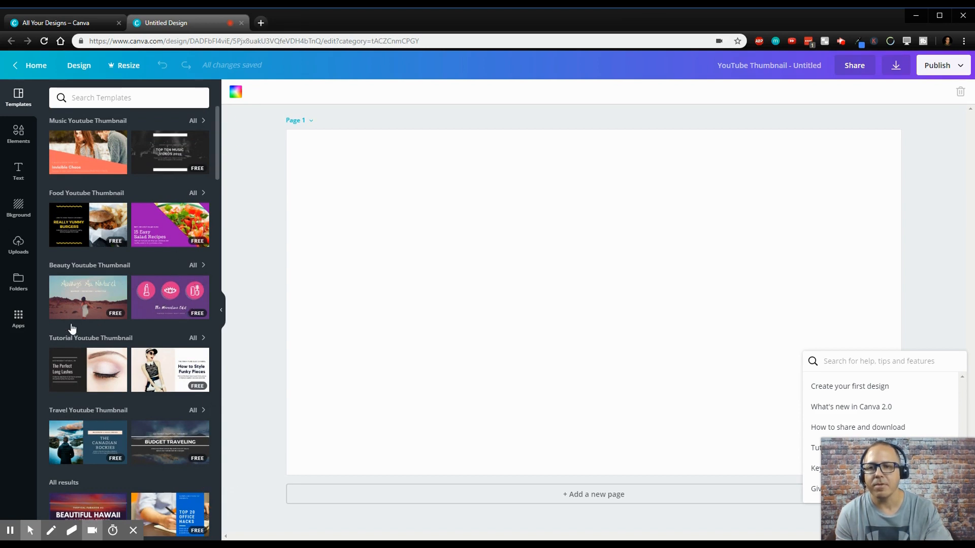
Apply the "Always Au Naturel" beauty template to the page and select its heading text.
{"action": "left_click", "coordinate": [97, 308]}
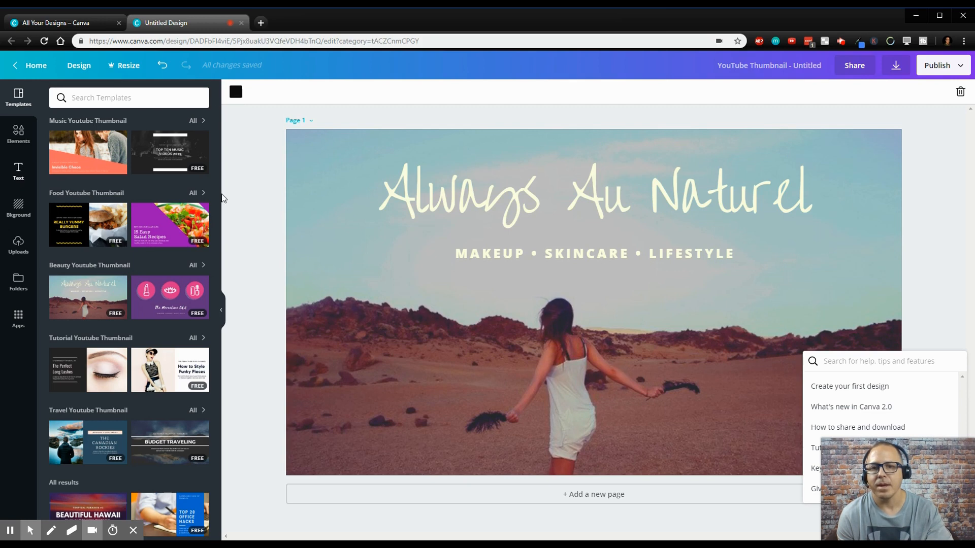
{"action": "left_click", "coordinate": [610, 211]}
{"action": "left_click", "coordinate": [648, 192]}
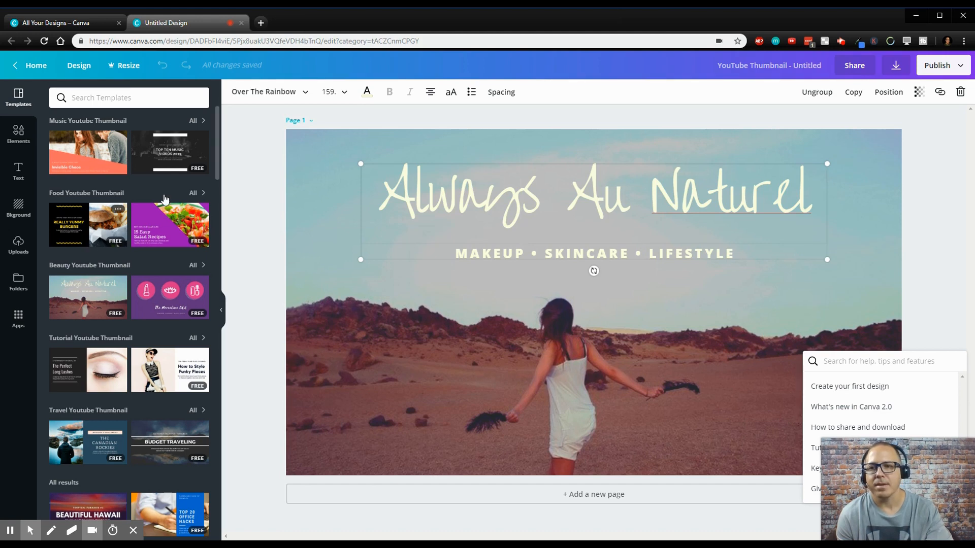
Apply the "Top Ten Music Videos 2019" template, and replace it with "The Canadian Rockies" travel template.
{"action": "left_click", "coordinate": [192, 161]}
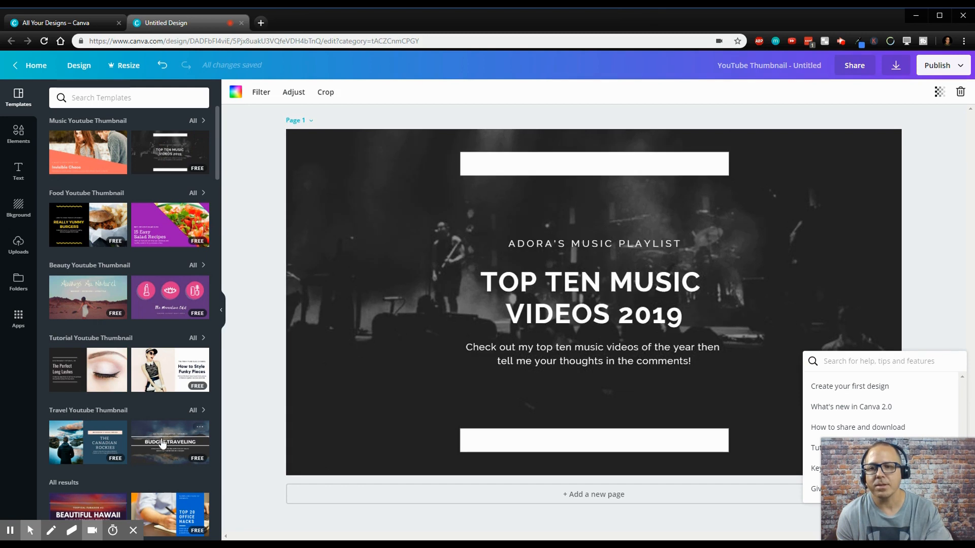
{"action": "left_click", "coordinate": [95, 451]}
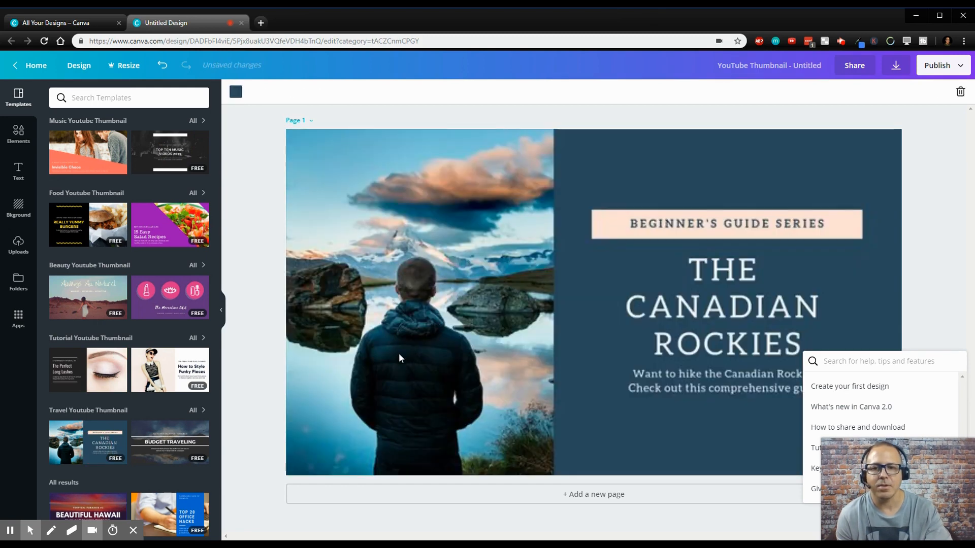
{"action": "scroll", "coordinate": [118, 474], "scroll_direction": "down", "scroll_amount": 4}
{"action": "scroll", "coordinate": [118, 473], "scroll_direction": "down", "scroll_amount": 3}
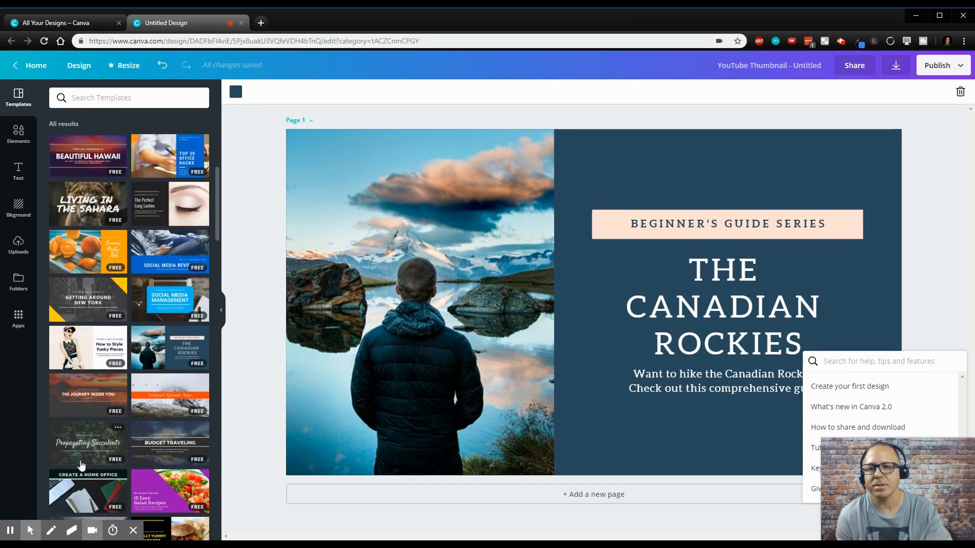
{"action": "scroll", "coordinate": [82, 465], "scroll_direction": "down", "scroll_amount": 2}
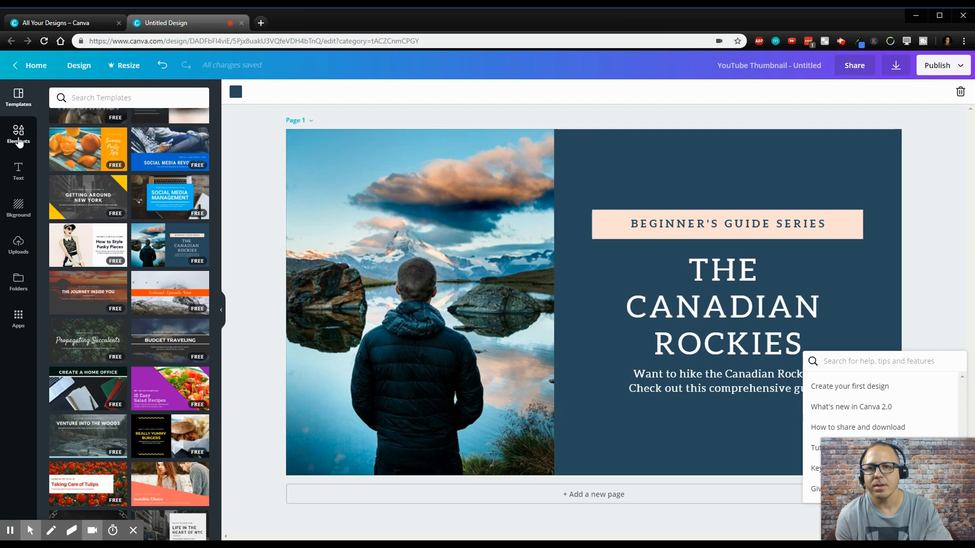
Delete the photo of the man by the lake and the dark blue background from the page.
{"action": "left_click", "coordinate": [338, 233]}
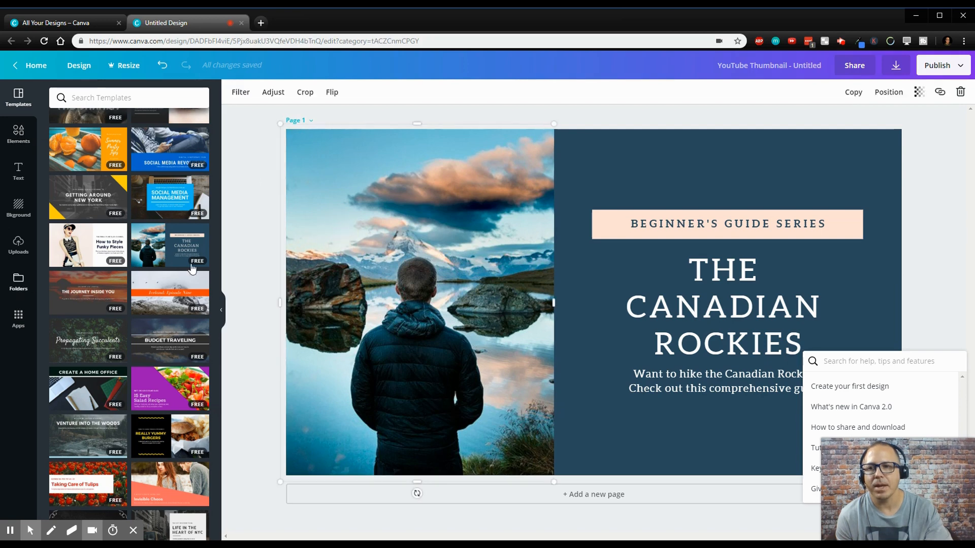
{"action": "key", "text": "Delete"}
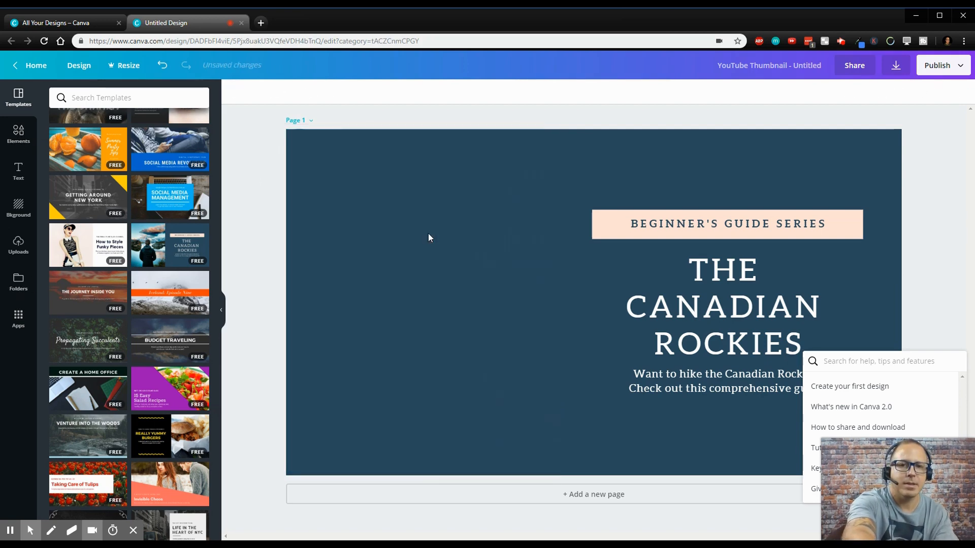
{"action": "left_click", "coordinate": [429, 234]}
{"action": "key", "text": "Delete"}
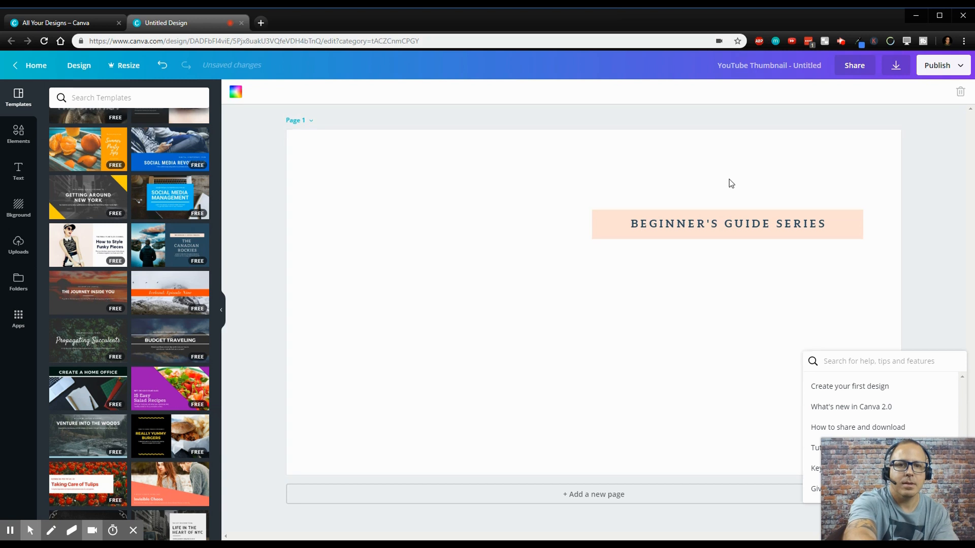
Try to delete the "Beginner's Guide Series" banner together with its grouped text.
{"action": "left_click", "coordinate": [708, 225]}
{"action": "key", "text": "Delete"}
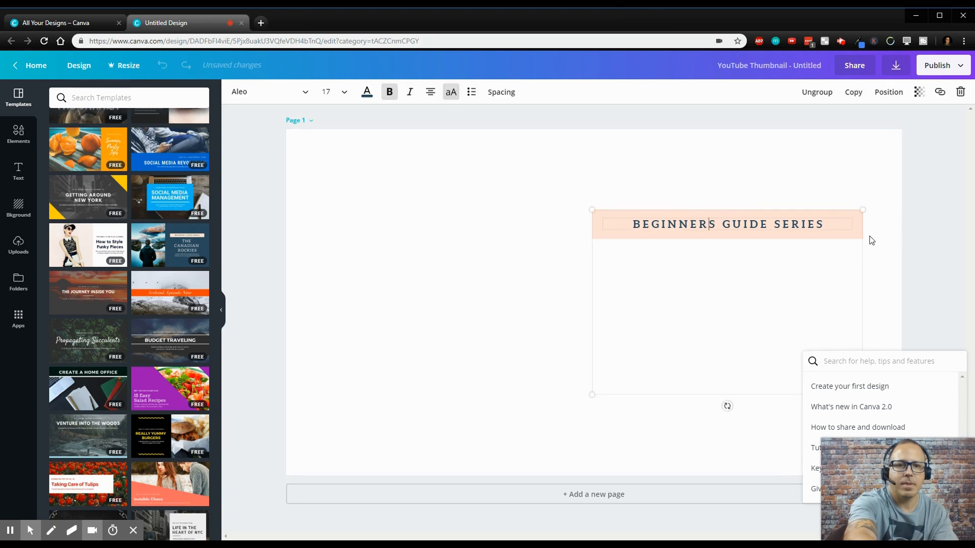
{"action": "left_click", "coordinate": [892, 235]}
{"action": "left_click", "coordinate": [634, 260]}
{"action": "left_click", "coordinate": [613, 374]}
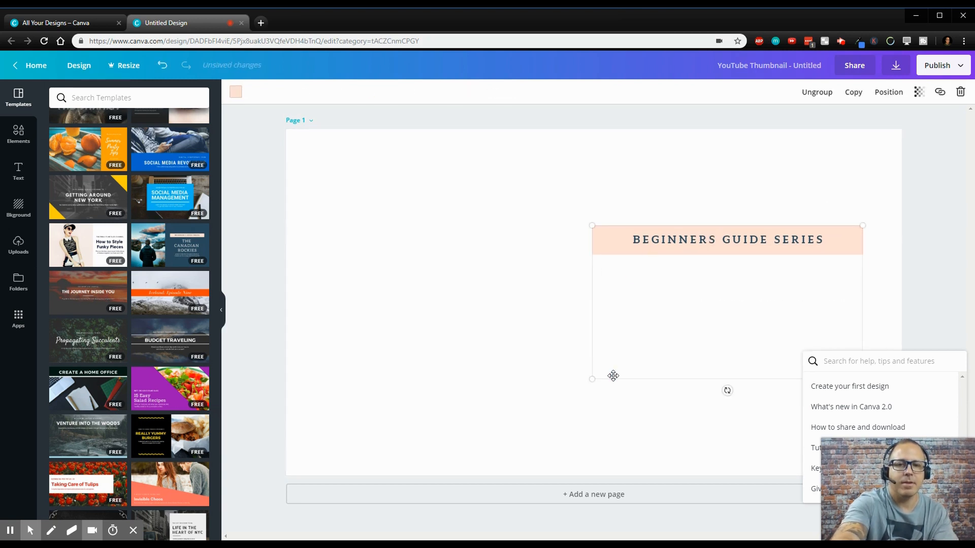
{"action": "left_click", "coordinate": [585, 406]}
{"action": "left_click", "coordinate": [381, 358]}
{"action": "left_click", "coordinate": [635, 316]}
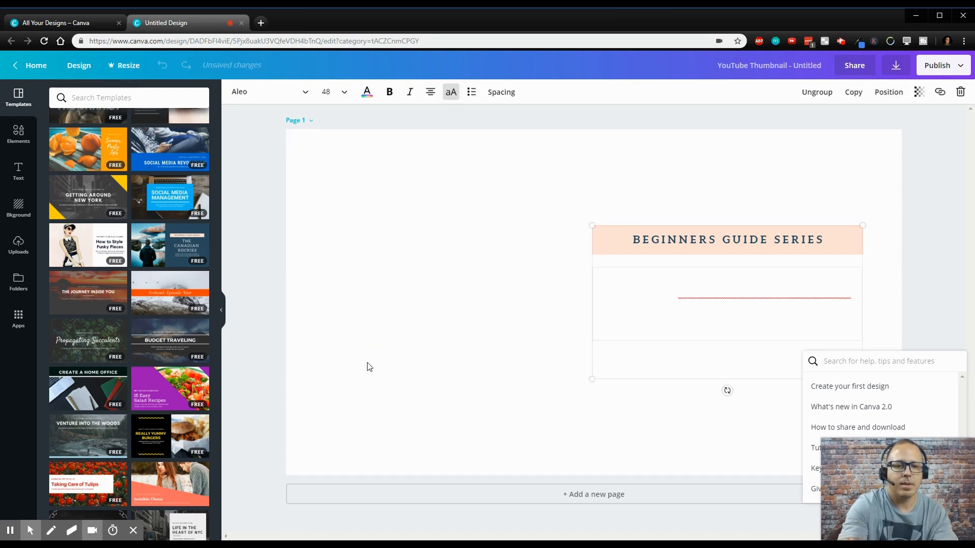
Erase characters from the title text and delete the whole "Beginners Guide Series" group to clear the page.
{"action": "key", "text": "BackSpace"}
{"action": "key", "text": "BackSpace"}
{"action": "key", "text": "BackSpace"}
{"action": "key", "text": "BackSpace"}
{"action": "key", "text": "BackSpace"}
{"action": "key", "text": "BackSpace"}
{"action": "key", "text": "BackSpace"}
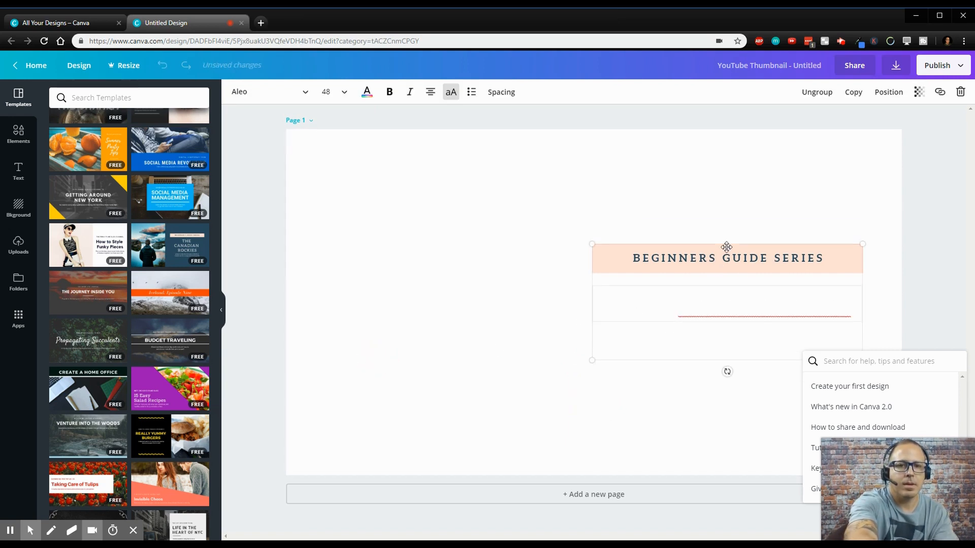
{"action": "left_click", "coordinate": [727, 249]}
{"action": "key", "text": "Delete"}
{"action": "key", "text": "Delete"}
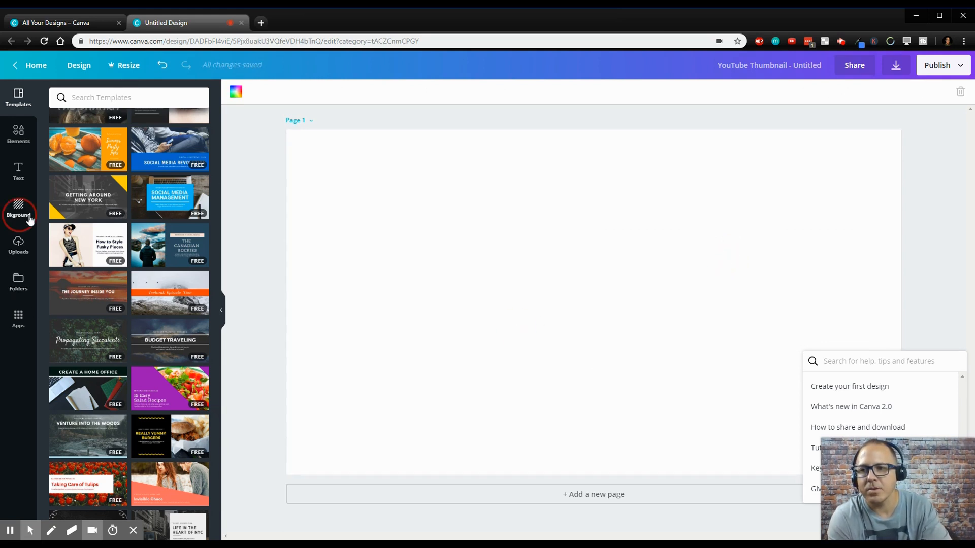
Browse the ready-made backgrounds, and fill the blank page with the solid orange from the default colors.
{"action": "left_click", "coordinate": [19, 208]}
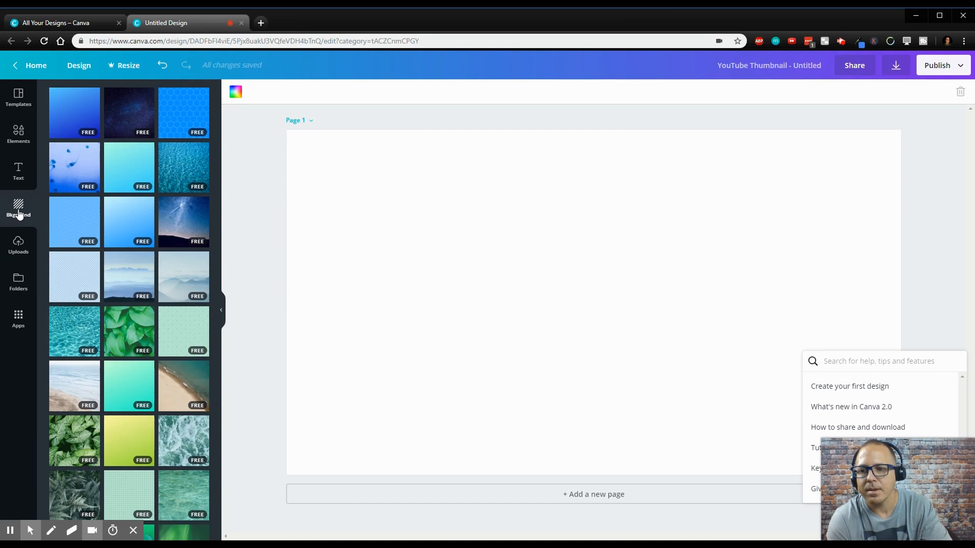
{"action": "scroll", "coordinate": [180, 247], "scroll_direction": "down", "scroll_amount": 4}
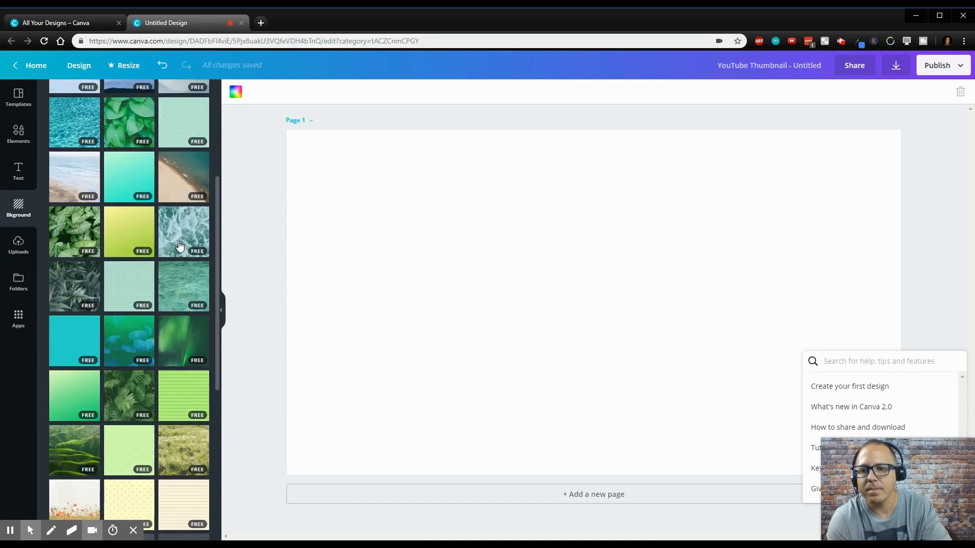
{"action": "scroll", "coordinate": [180, 247], "scroll_direction": "down", "scroll_amount": 6}
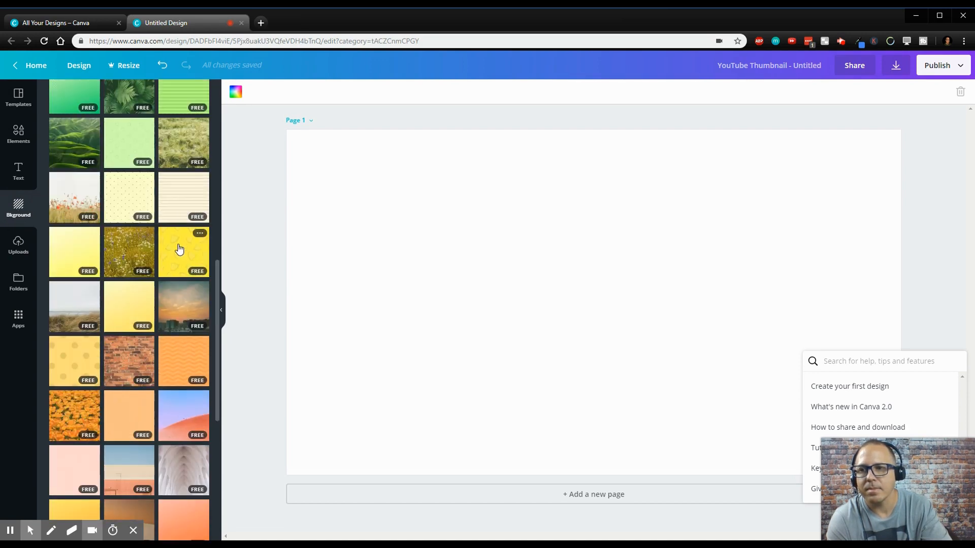
{"action": "left_click", "coordinate": [235, 92]}
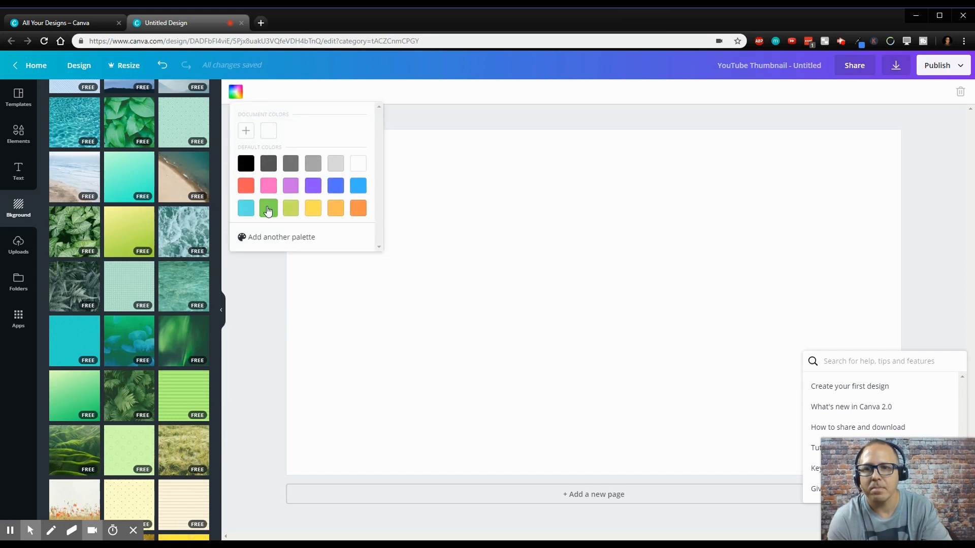
{"action": "left_click", "coordinate": [358, 208]}
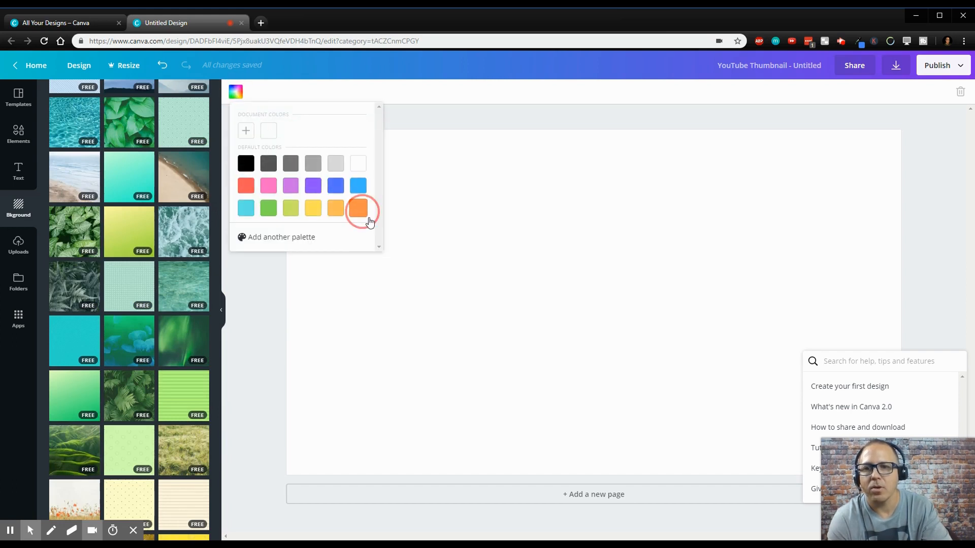
{"action": "left_click", "coordinate": [471, 272]}
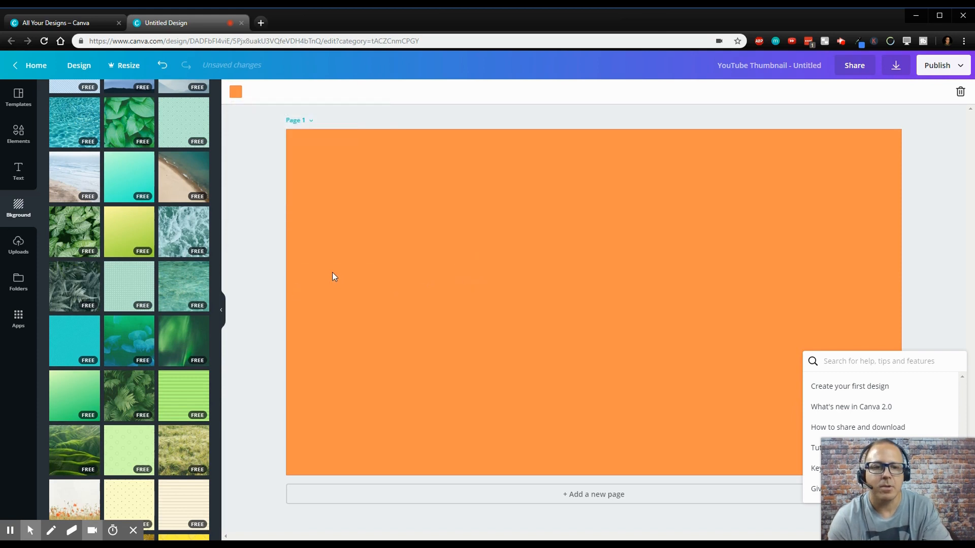
Add the "Happy Birthday Handsome!" text design to the page and move it to the upper-left area of the orange background.
{"action": "left_click", "coordinate": [18, 173]}
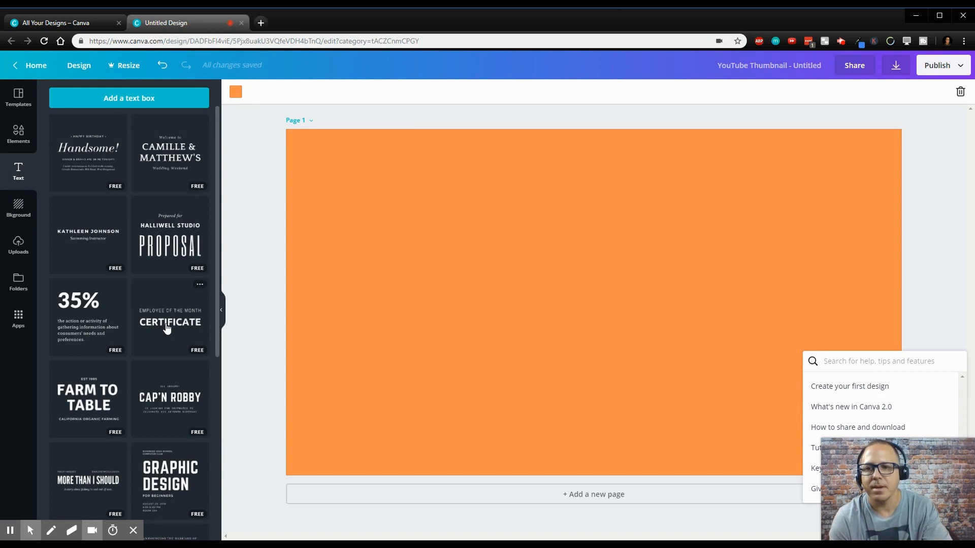
{"action": "left_click_drag", "start_coordinate": [100, 167], "coordinate": [435, 262]}
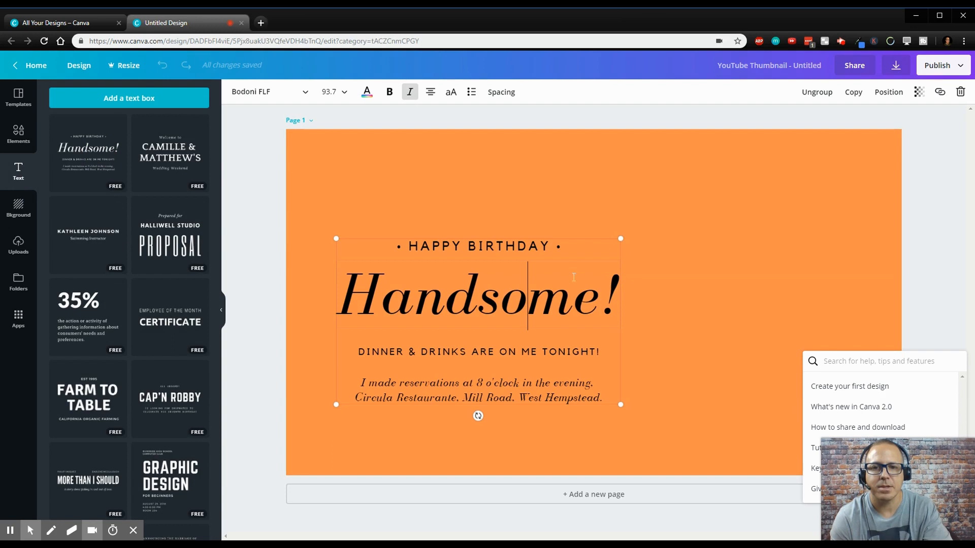
{"action": "left_click", "coordinate": [576, 245]}
{"action": "left_click", "coordinate": [590, 248]}
{"action": "left_click", "coordinate": [726, 245]}
{"action": "left_click_drag", "start_coordinate": [528, 303], "coordinate": [450, 278]}
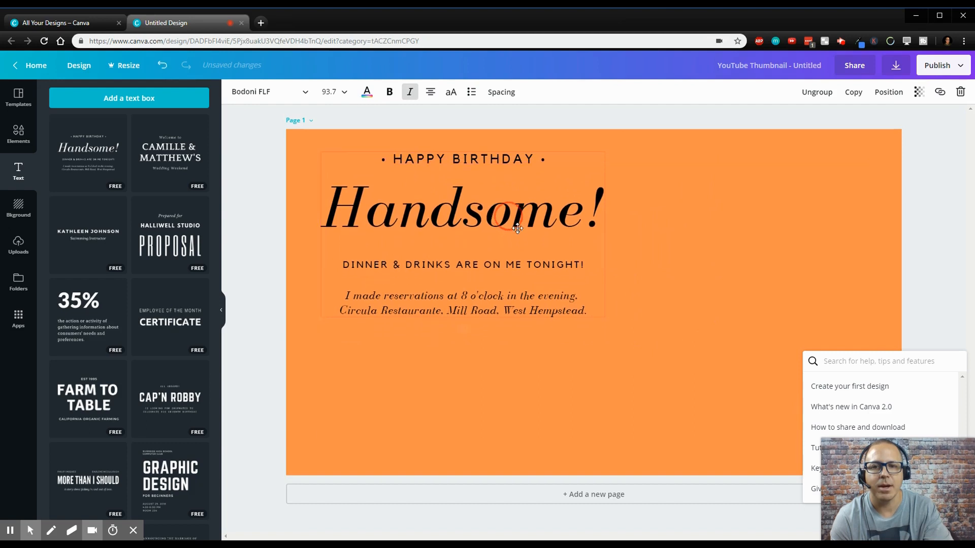
{"action": "left_click", "coordinate": [688, 293]}
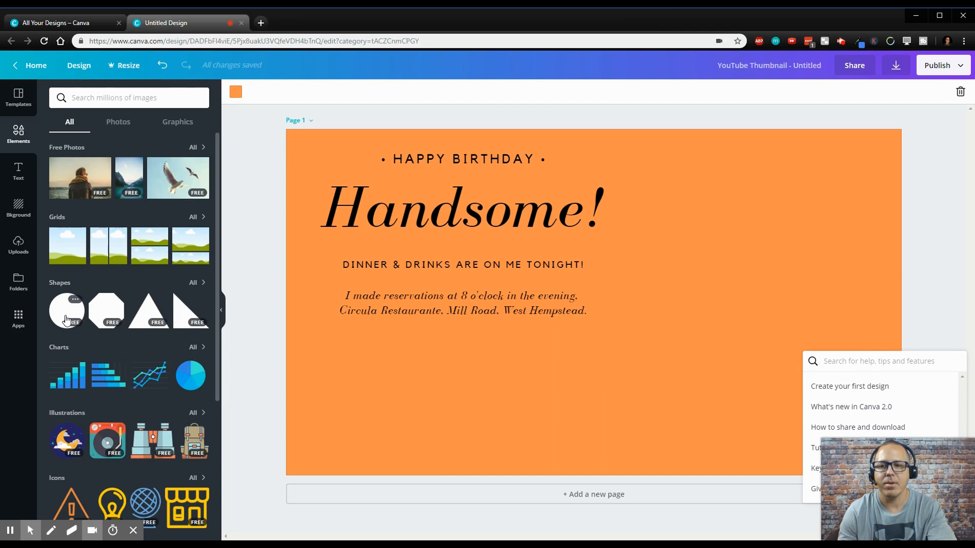
Add the square outline shape, move it over the birthday text at the page's left side and widen it.
{"action": "left_click", "coordinate": [205, 287]}
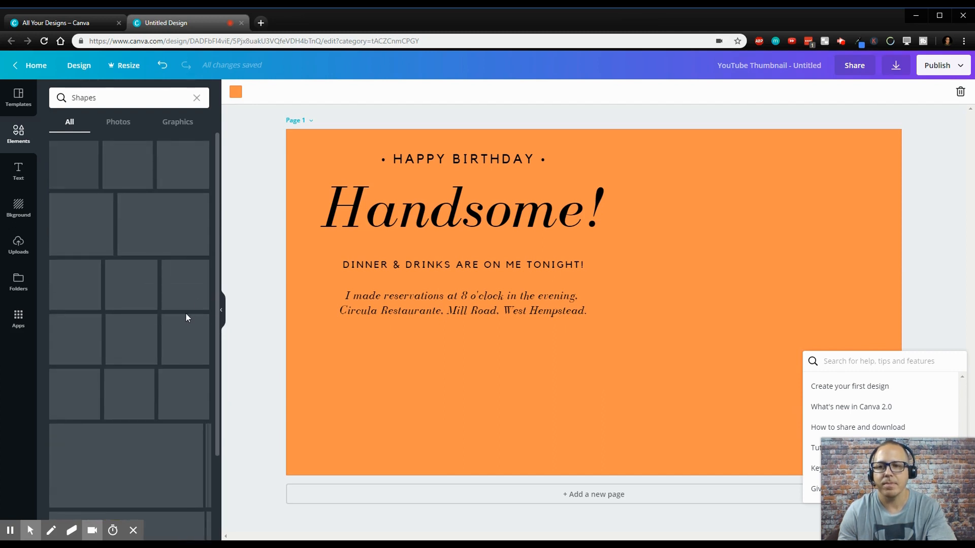
{"action": "left_click", "coordinate": [138, 302]}
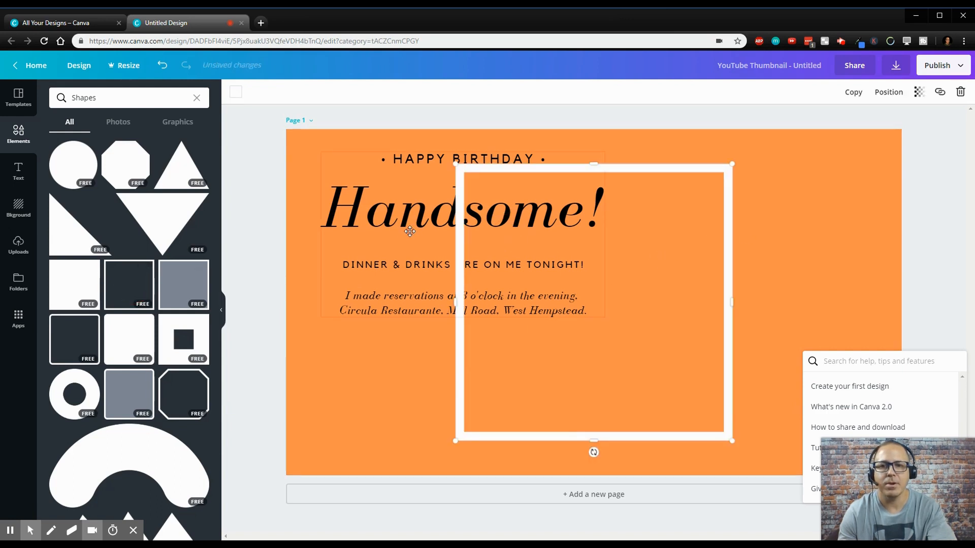
{"action": "double_click", "coordinate": [396, 219]}
{"action": "left_click", "coordinate": [371, 142]}
{"action": "left_click_drag", "start_coordinate": [344, 169], "coordinate": [490, 228]}
{"action": "left_click_drag", "start_coordinate": [519, 166], "coordinate": [380, 146]}
{"action": "left_click_drag", "start_coordinate": [592, 285], "coordinate": [628, 280]}
Center the birthday text group inside the white frame, and shorten the frame from its upper and lower edges.
{"action": "left_click_drag", "start_coordinate": [564, 272], "coordinate": [540, 292]}
{"action": "left_click", "coordinate": [710, 271]}
{"action": "left_click_drag", "start_coordinate": [710, 272], "coordinate": [557, 282]}
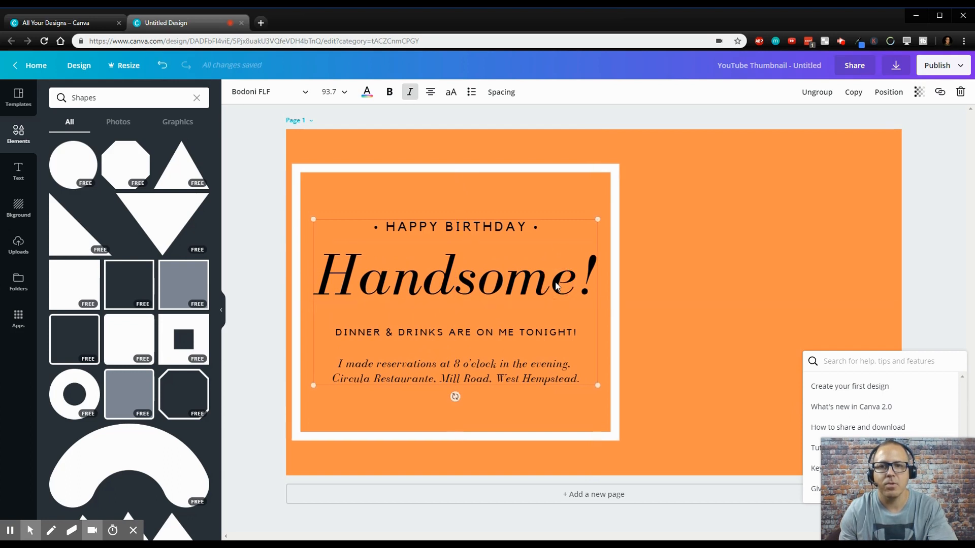
{"action": "left_click", "coordinate": [485, 169]}
{"action": "left_click_drag", "start_coordinate": [457, 164], "coordinate": [457, 189]}
{"action": "left_click_drag", "start_coordinate": [458, 438], "coordinate": [459, 411]}
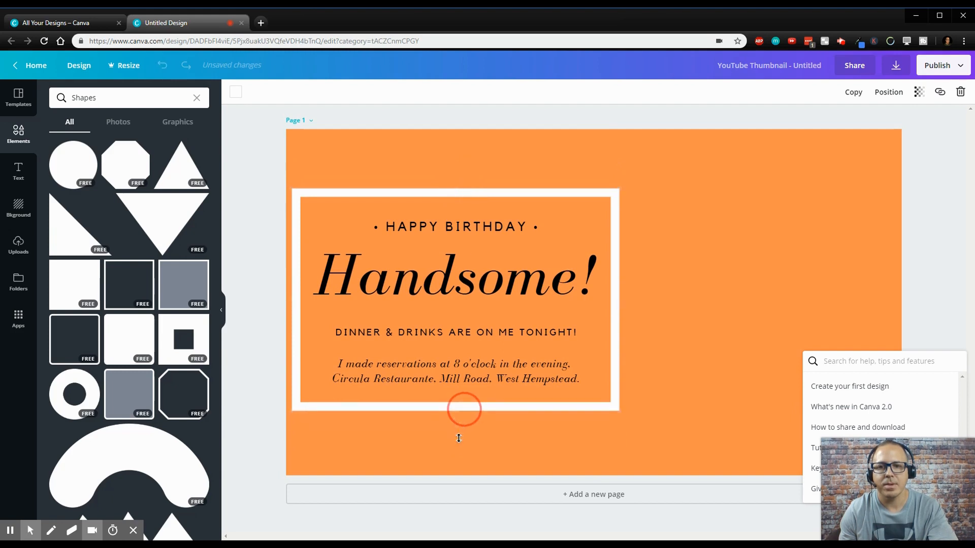
{"action": "left_click", "coordinate": [704, 284]}
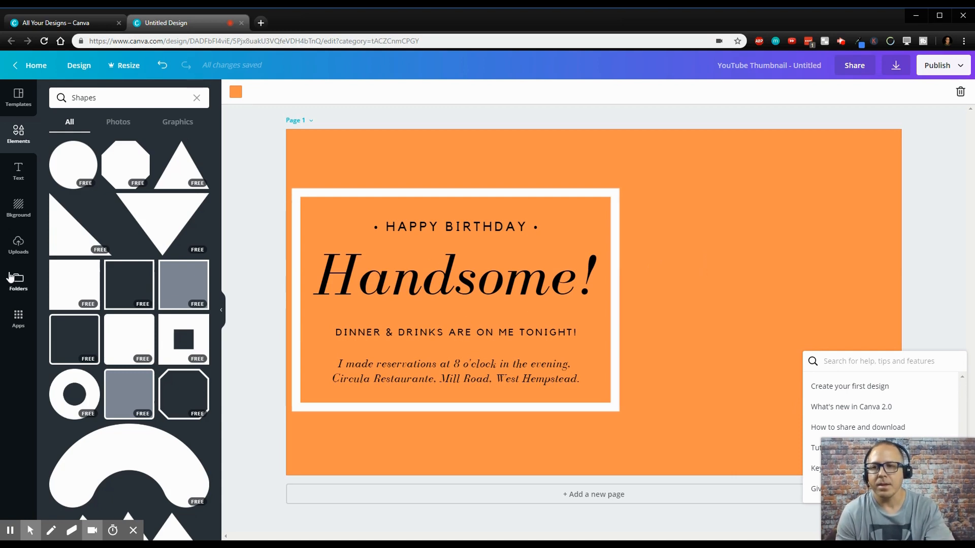
Add the uploaded red YouTube play-button logo, shrink it and place it at the frame's lower-right corner.
{"action": "left_click", "coordinate": [18, 249]}
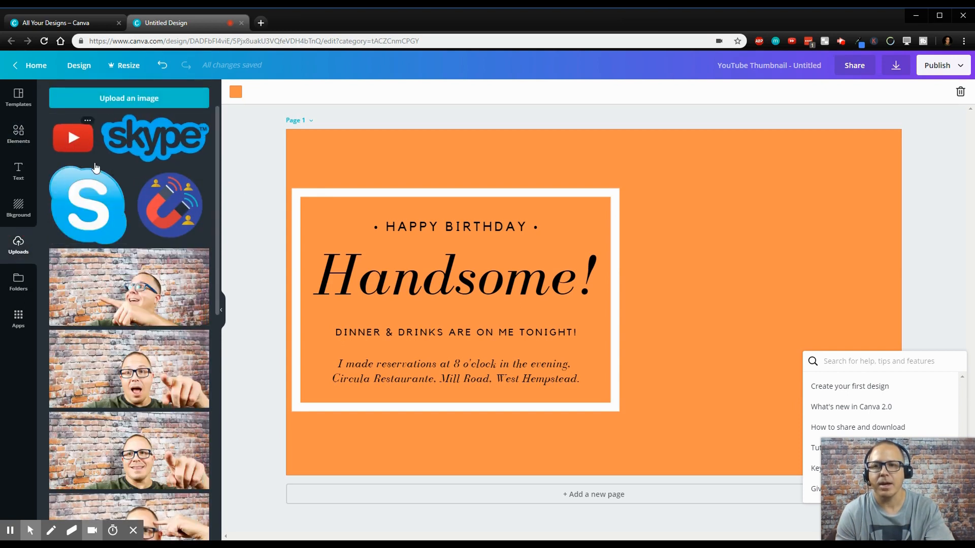
{"action": "left_click_drag", "start_coordinate": [74, 148], "coordinate": [677, 391]}
{"action": "left_click_drag", "start_coordinate": [807, 261], "coordinate": [703, 361]}
{"action": "left_click_drag", "start_coordinate": [663, 422], "coordinate": [734, 399]}
{"action": "left_click_drag", "start_coordinate": [663, 424], "coordinate": [629, 422]}
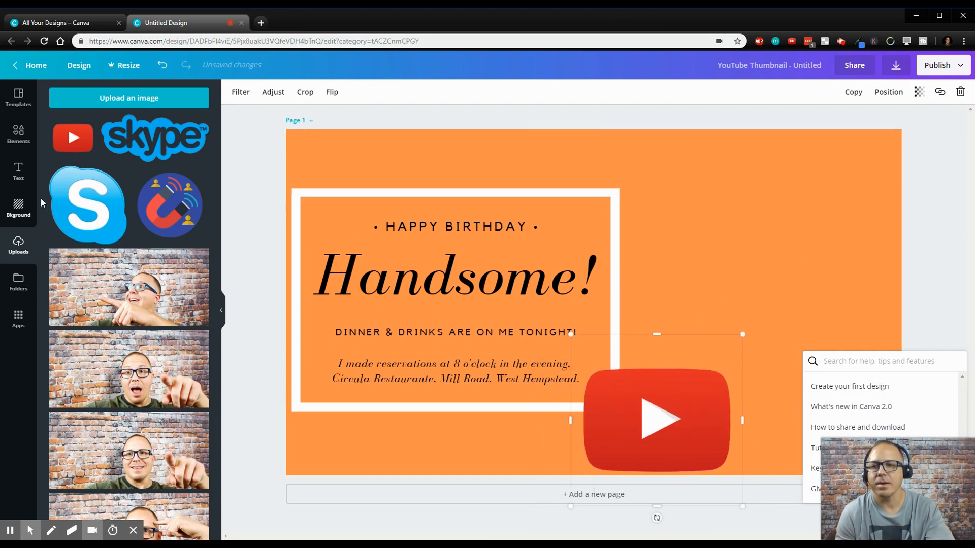
Add the uploaded transparent cartoon portrait to the page's lower-right corner, and move the YouTube logo away from it.
{"action": "scroll", "coordinate": [128, 334], "scroll_direction": "down", "scroll_amount": 5}
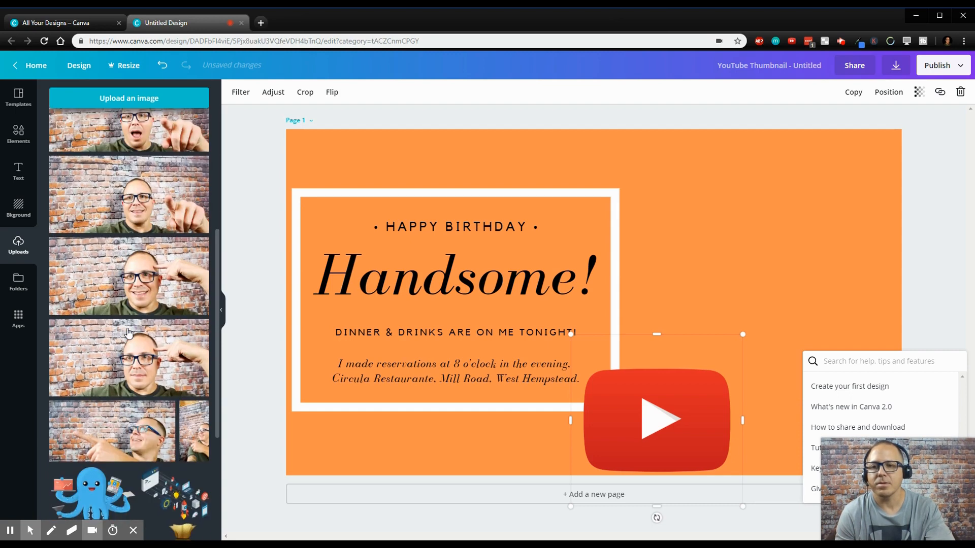
{"action": "scroll", "coordinate": [128, 334], "scroll_direction": "down", "scroll_amount": 10}
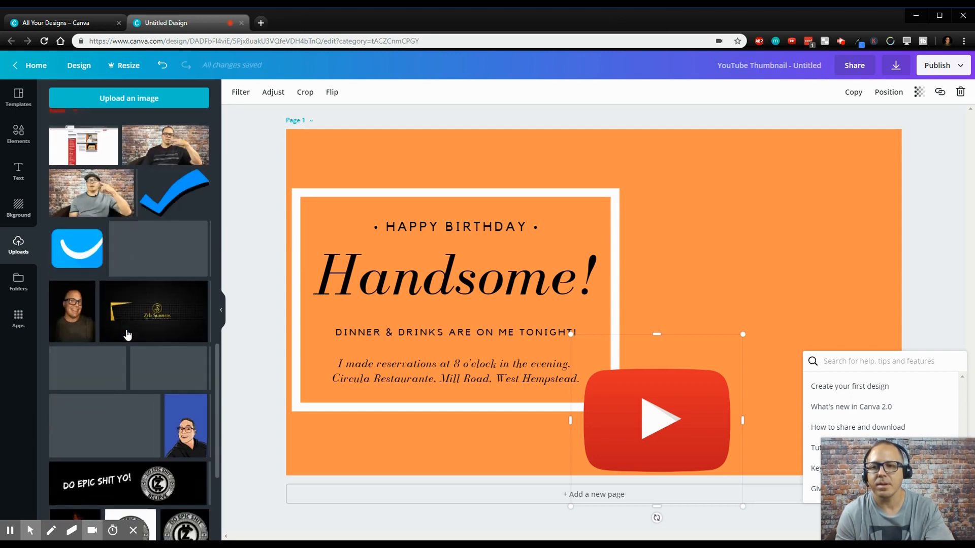
{"action": "scroll", "coordinate": [149, 366], "scroll_direction": "down", "scroll_amount": 1}
{"action": "scroll", "coordinate": [149, 367], "scroll_direction": "down", "scroll_amount": 4}
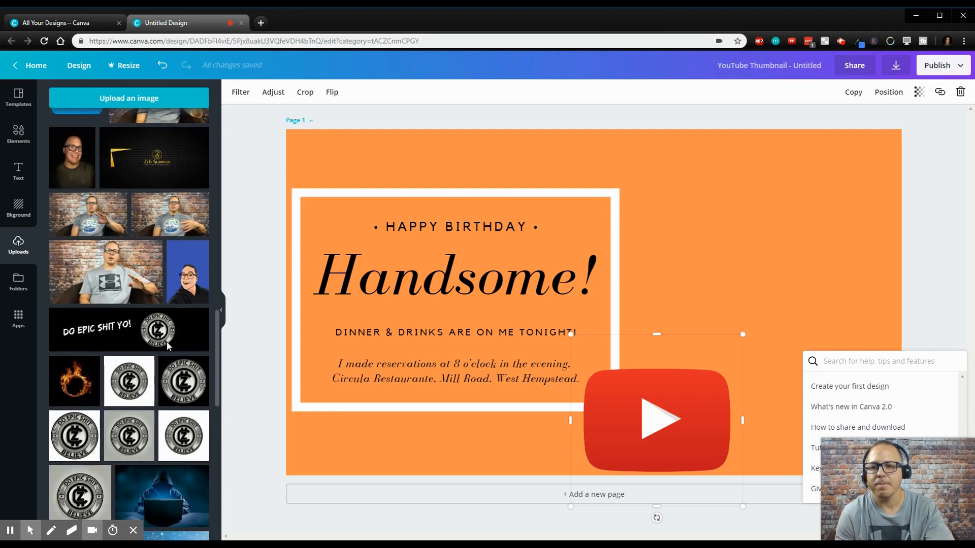
{"action": "scroll", "coordinate": [165, 350], "scroll_direction": "down", "scroll_amount": 6}
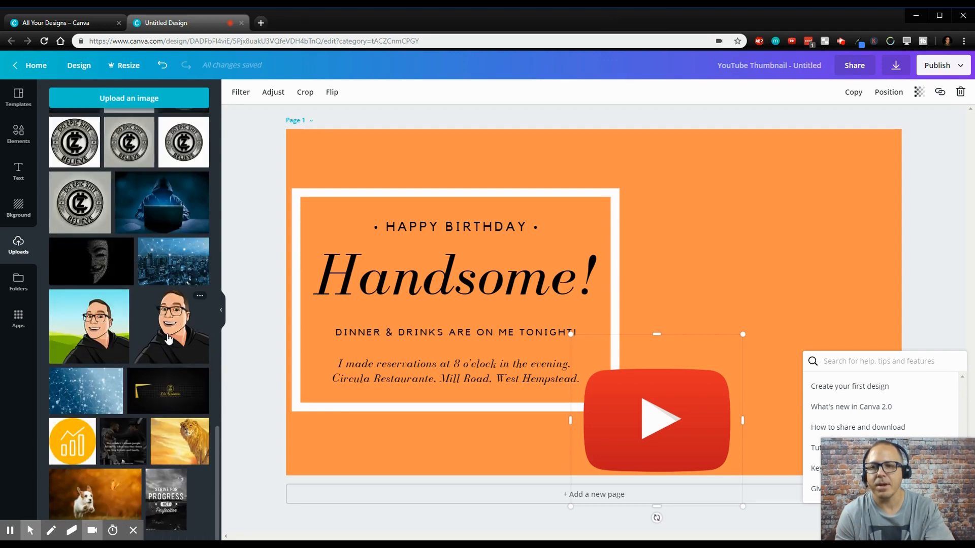
{"action": "left_click", "coordinate": [171, 330]}
{"action": "left_click_drag", "start_coordinate": [170, 330], "coordinate": [672, 314]}
{"action": "left_click_drag", "start_coordinate": [656, 168], "coordinate": [656, 167]}
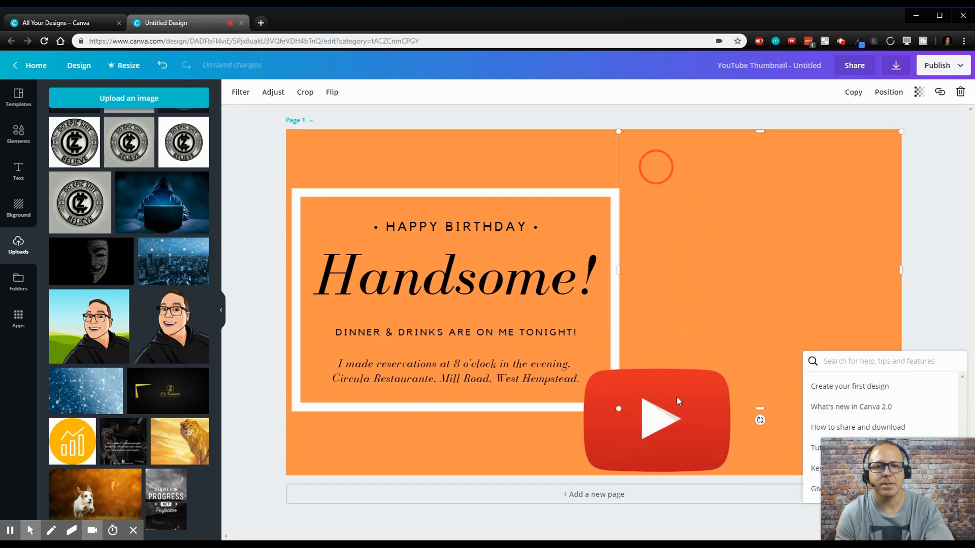
{"action": "left_click_drag", "start_coordinate": [651, 420], "coordinate": [477, 403]}
{"action": "left_click_drag", "start_coordinate": [771, 256], "coordinate": [773, 329]}
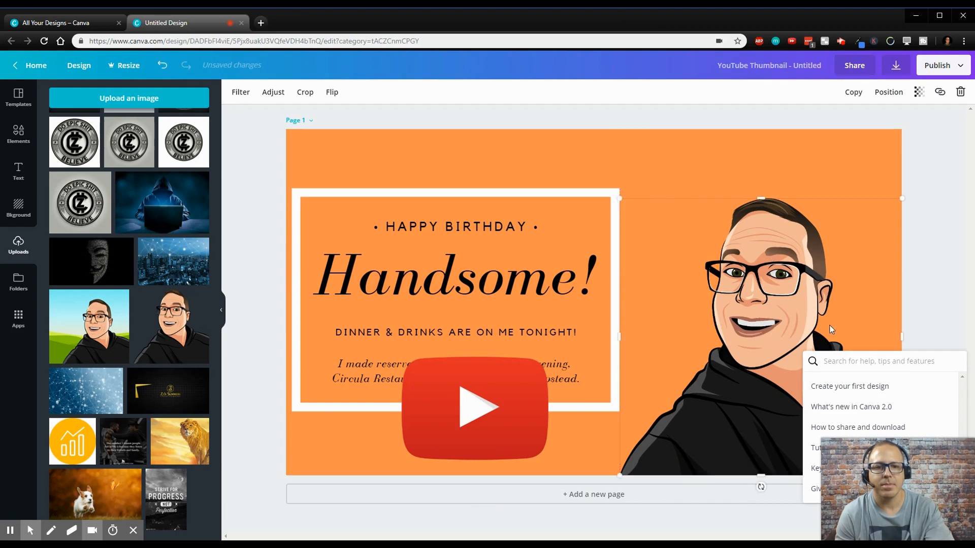
Shrink the YouTube logo further and tuck it behind the cartoon portrait's shoulder at the page's lower edge.
{"action": "mouse_move", "coordinate": [932, 443]}
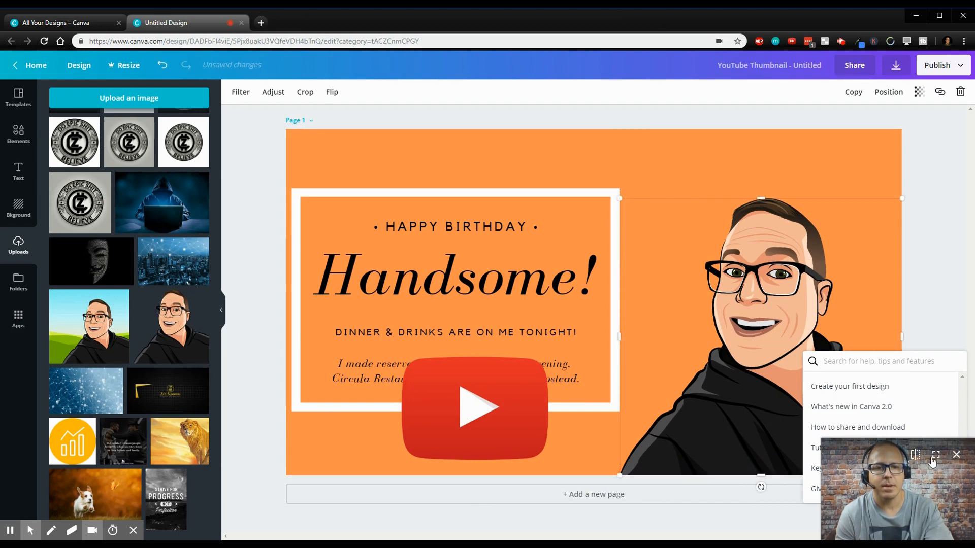
{"action": "left_click_drag", "start_coordinate": [491, 429], "coordinate": [583, 453]}
{"action": "left_click", "coordinate": [654, 350]}
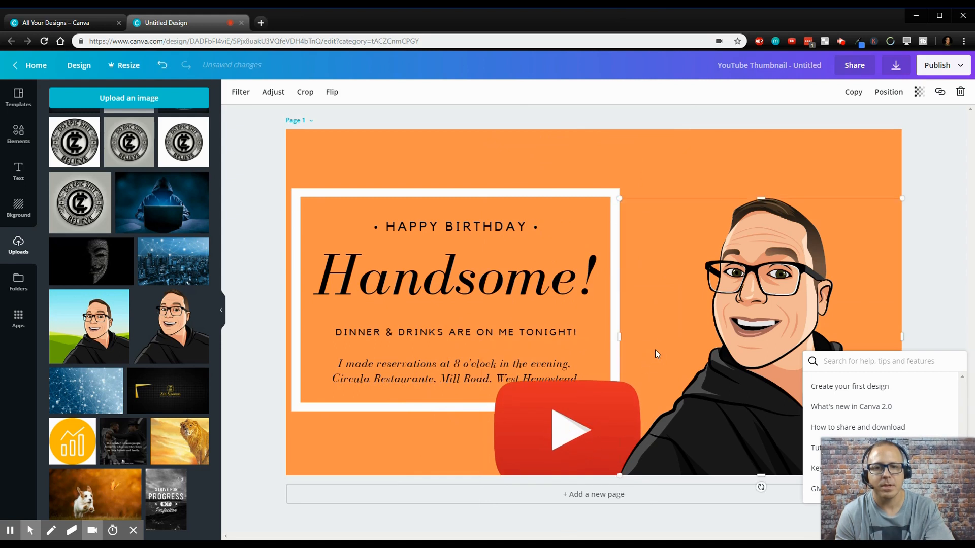
{"action": "left_click", "coordinate": [604, 407]}
{"action": "left_click_drag", "start_coordinate": [653, 346], "coordinate": [588, 377]}
{"action": "mouse_move", "coordinate": [557, 456]}
{"action": "left_mouse_down"}
{"action": "mouse_move", "coordinate": [614, 419]}
{"action": "mouse_move", "coordinate": [556, 455]}
{"action": "left_mouse_up"}
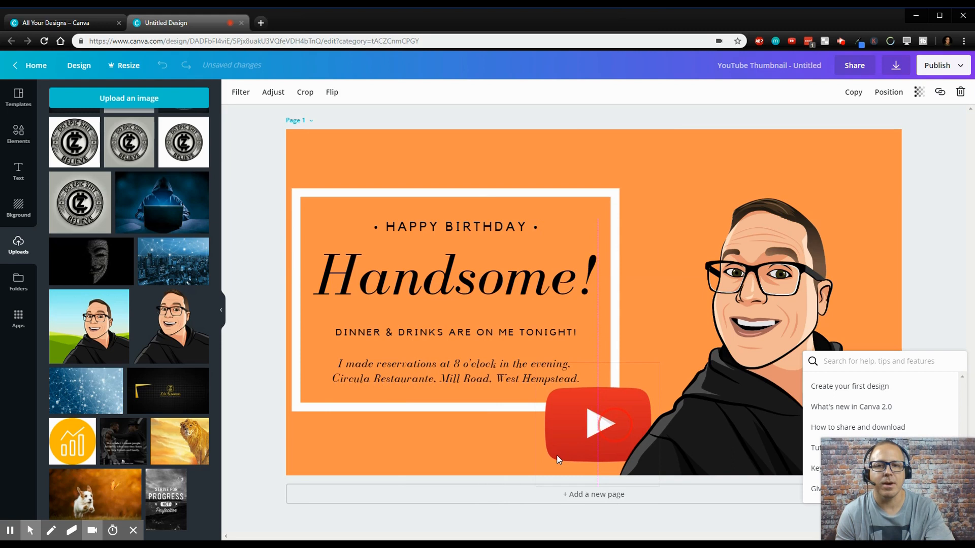
Move the white frame up toward the page's upper edge, and move the birthday text group up inside it.
{"action": "left_click", "coordinate": [651, 210]}
{"action": "left_click_drag", "start_coordinate": [455, 192], "coordinate": [462, 148]}
{"action": "mouse_move", "coordinate": [474, 269]}
{"action": "left_mouse_down"}
{"action": "mouse_move", "coordinate": [483, 235]}
{"action": "mouse_move", "coordinate": [473, 273]}
{"action": "mouse_move", "coordinate": [485, 284]}
{"action": "left_mouse_up"}
{"action": "double_click", "coordinate": [462, 374]}
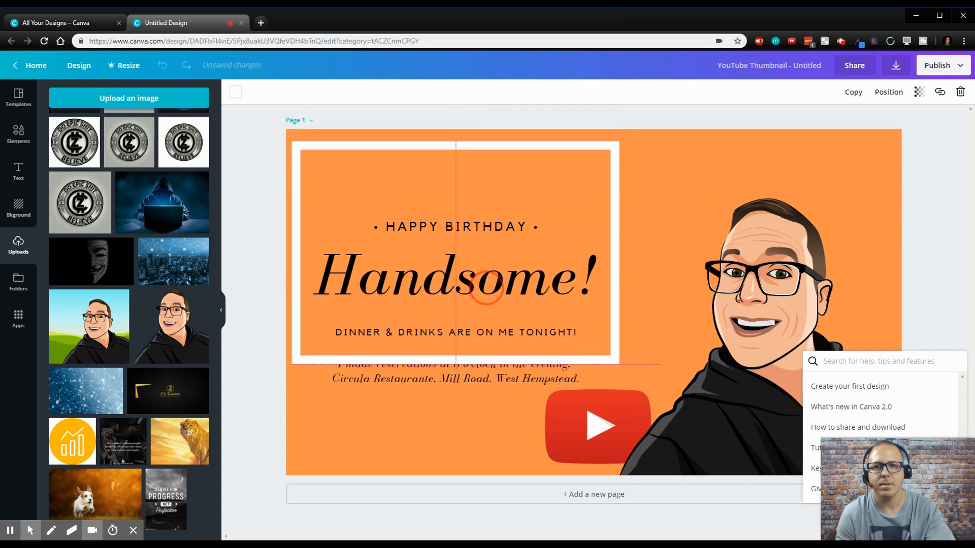
{"action": "double_click", "coordinate": [514, 375]}
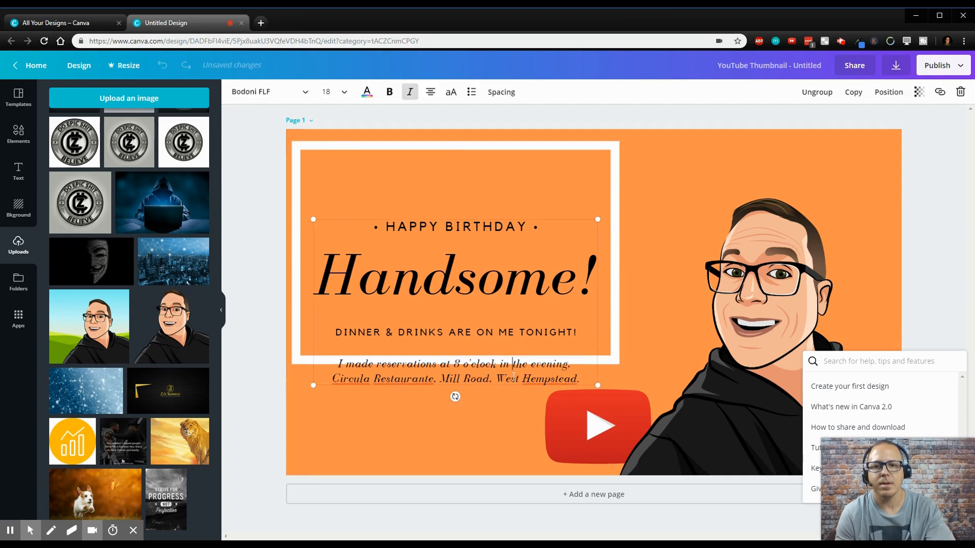
{"action": "left_click", "coordinate": [476, 427]}
{"action": "left_click_drag", "start_coordinate": [473, 378], "coordinate": [475, 330]}
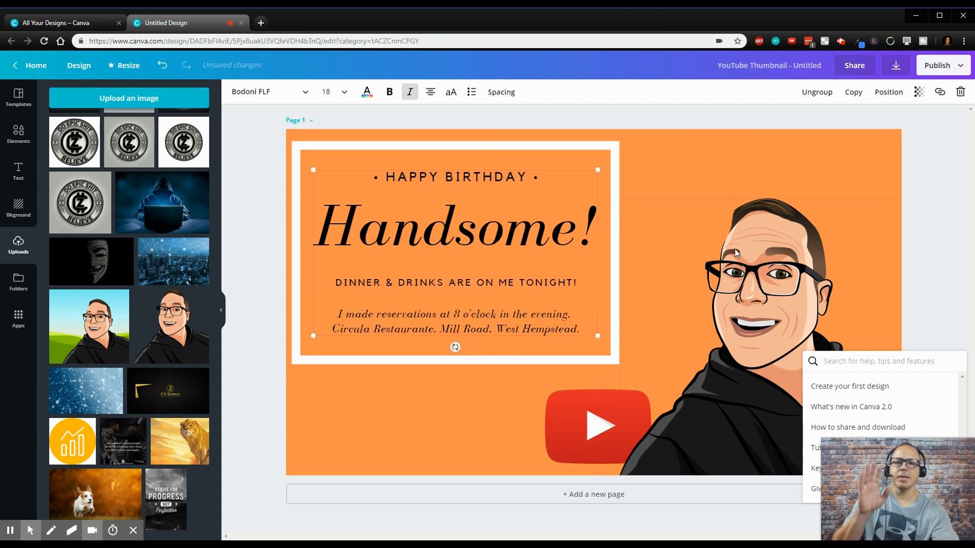
Move the YouTube logo below the white frame, clear of the portrait, and check the design's download options.
{"action": "left_click_drag", "start_coordinate": [592, 421], "coordinate": [474, 423]}
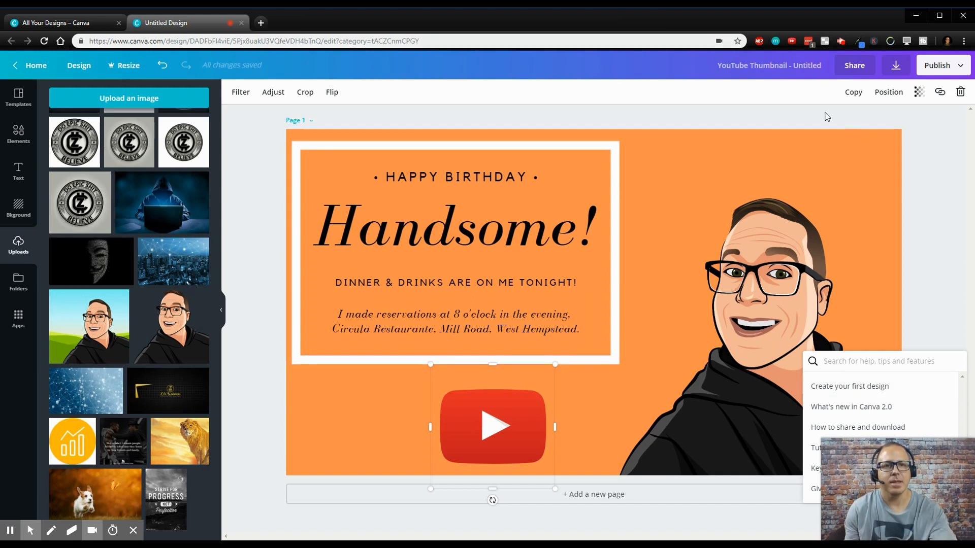
{"action": "left_click", "coordinate": [896, 65]}
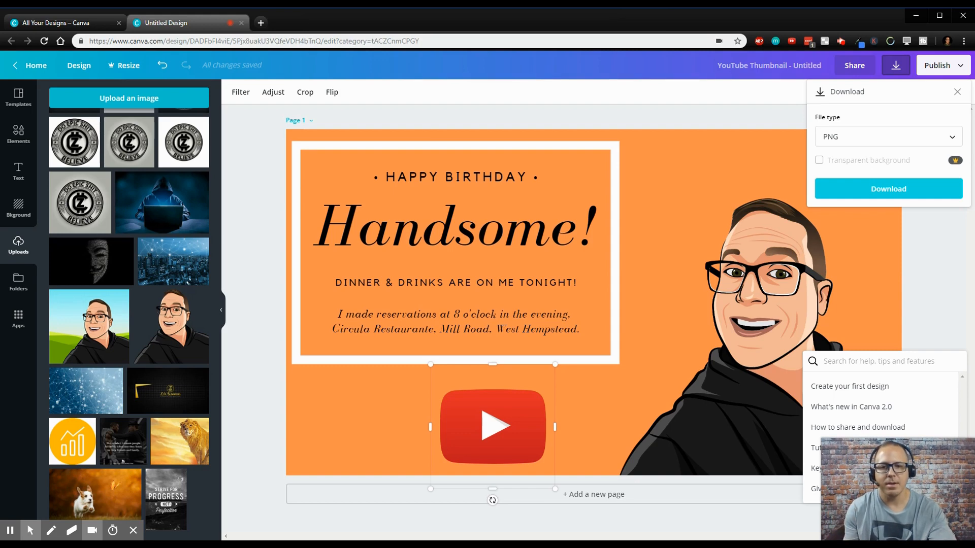
{"action": "left_click", "coordinate": [18, 134]}
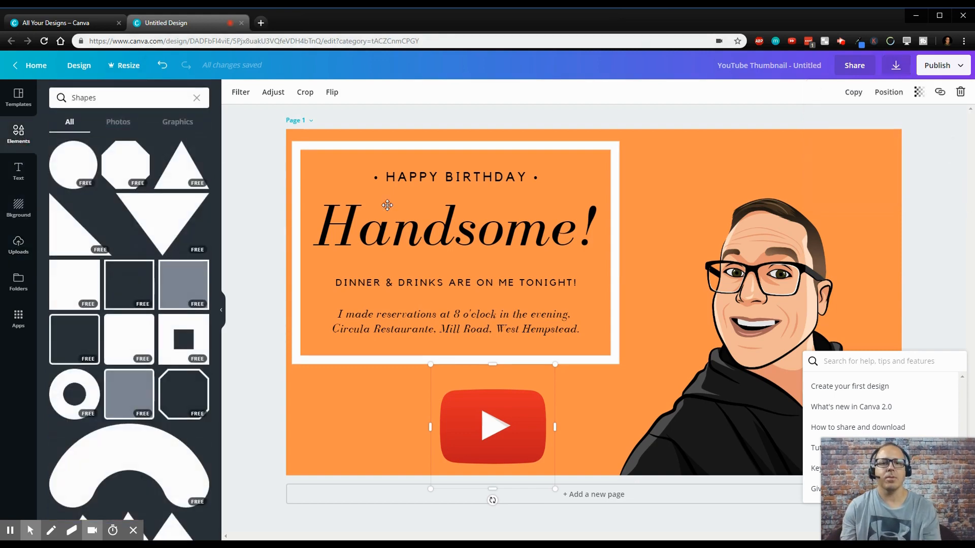